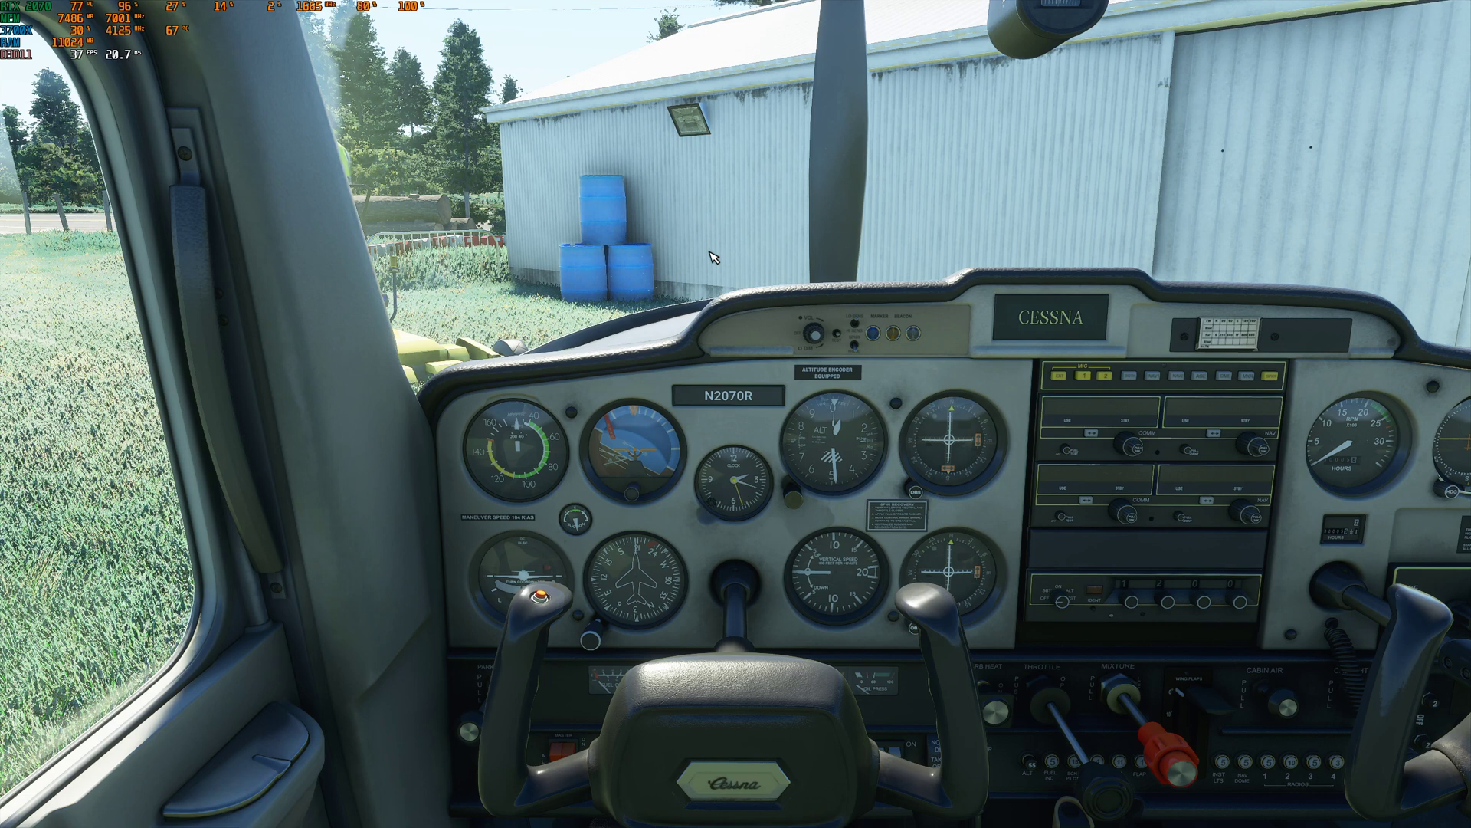
# Pause the flight and open General options to the Graphics page: full screen 2560x1440, custom quality
pyautogui.press('Escape')
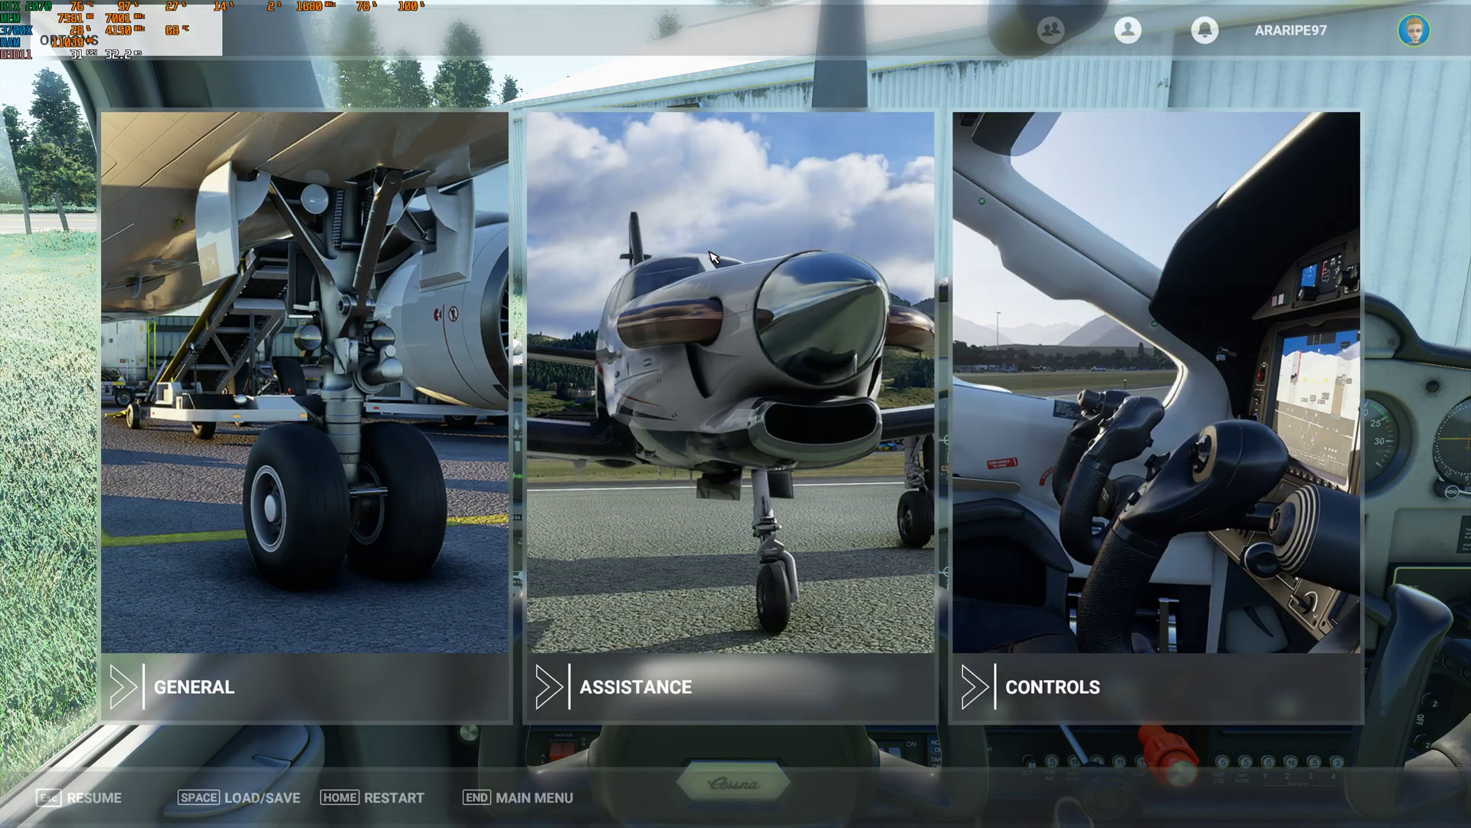
pyautogui.click(414, 398)
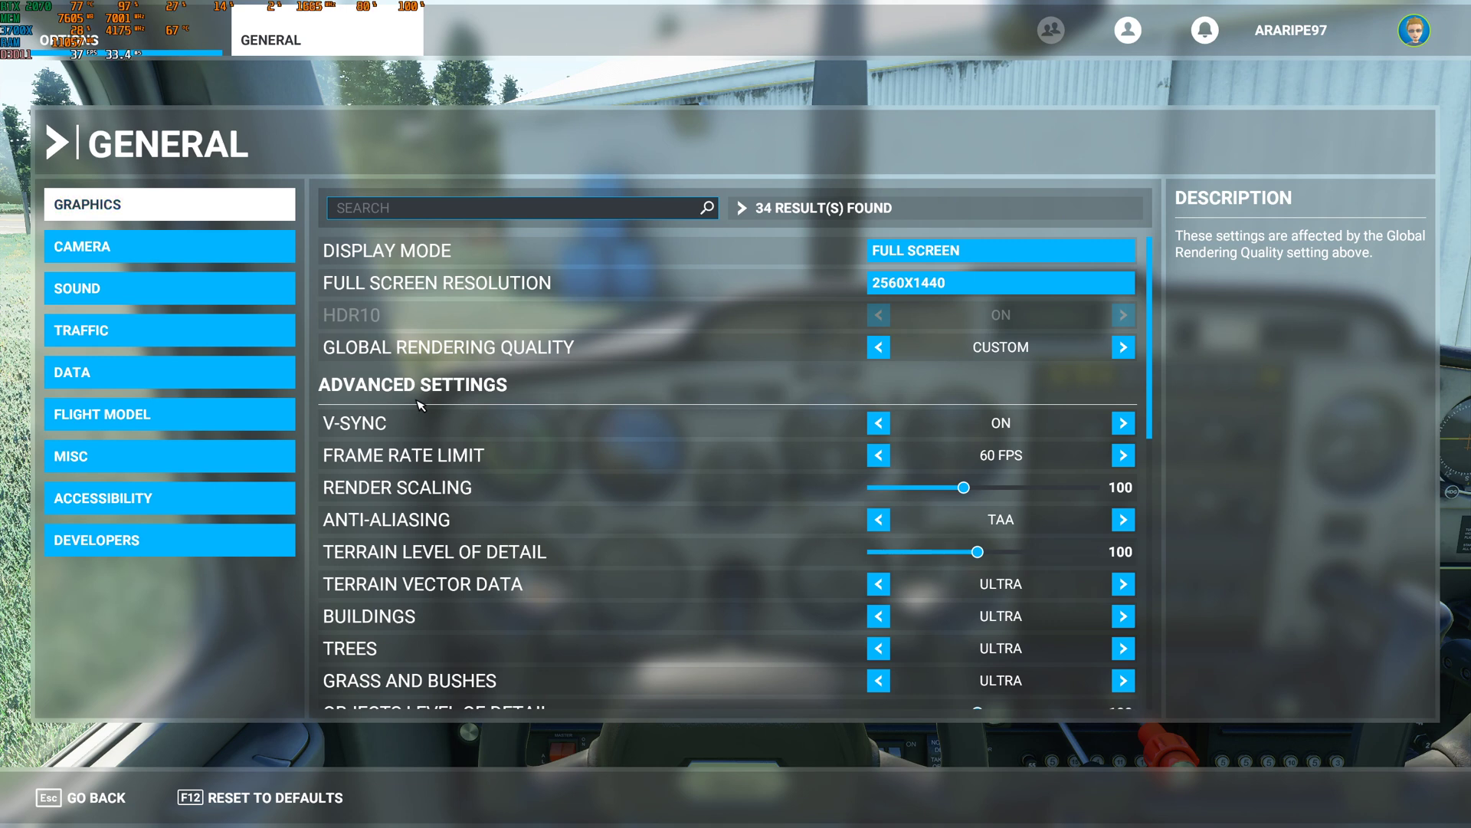
pyautogui.scroll(-3, 502, 377)
pyautogui.scroll(3, 506, 375)
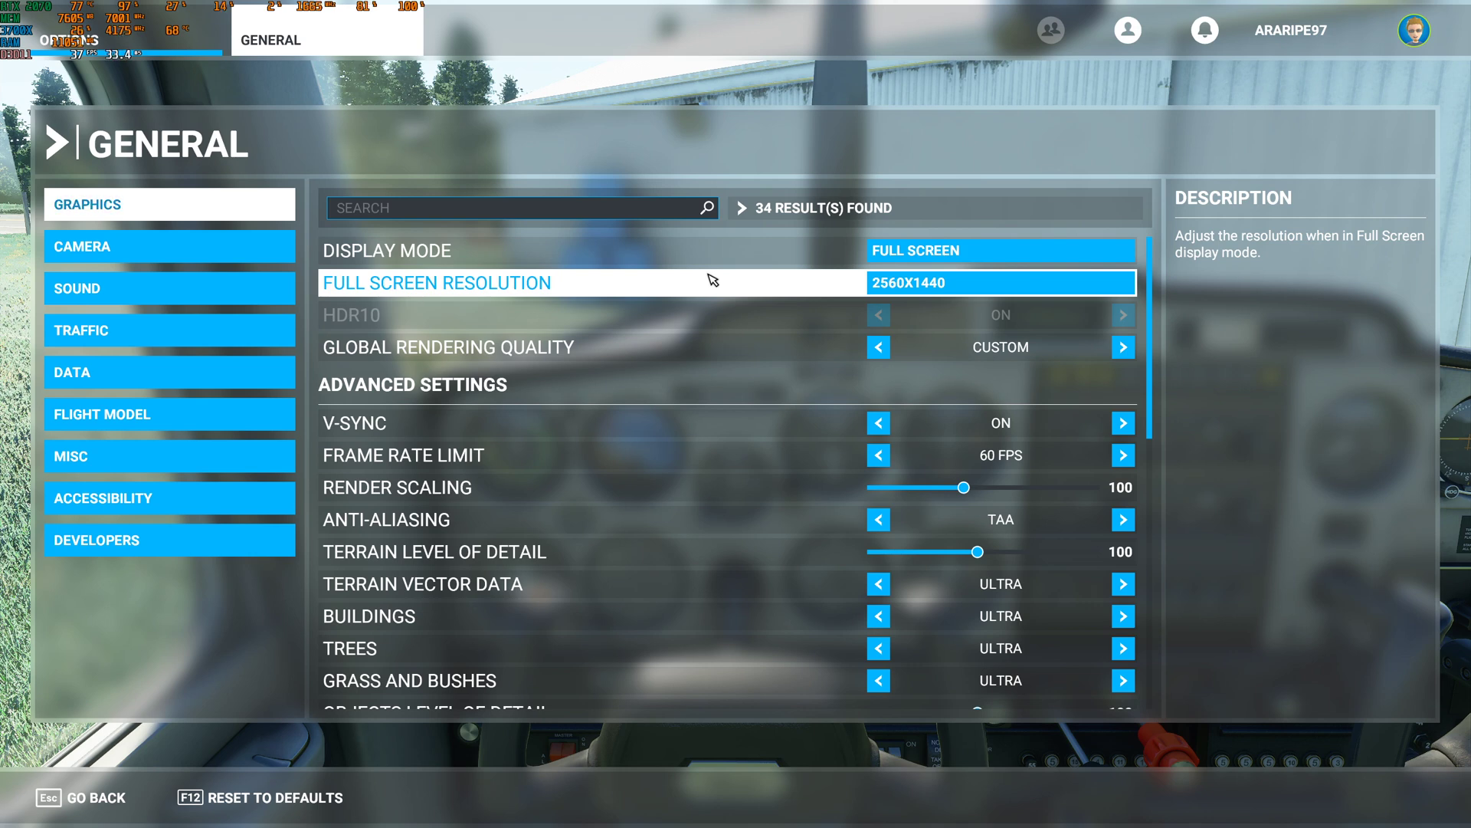
pyautogui.scroll(-3, 707, 454)
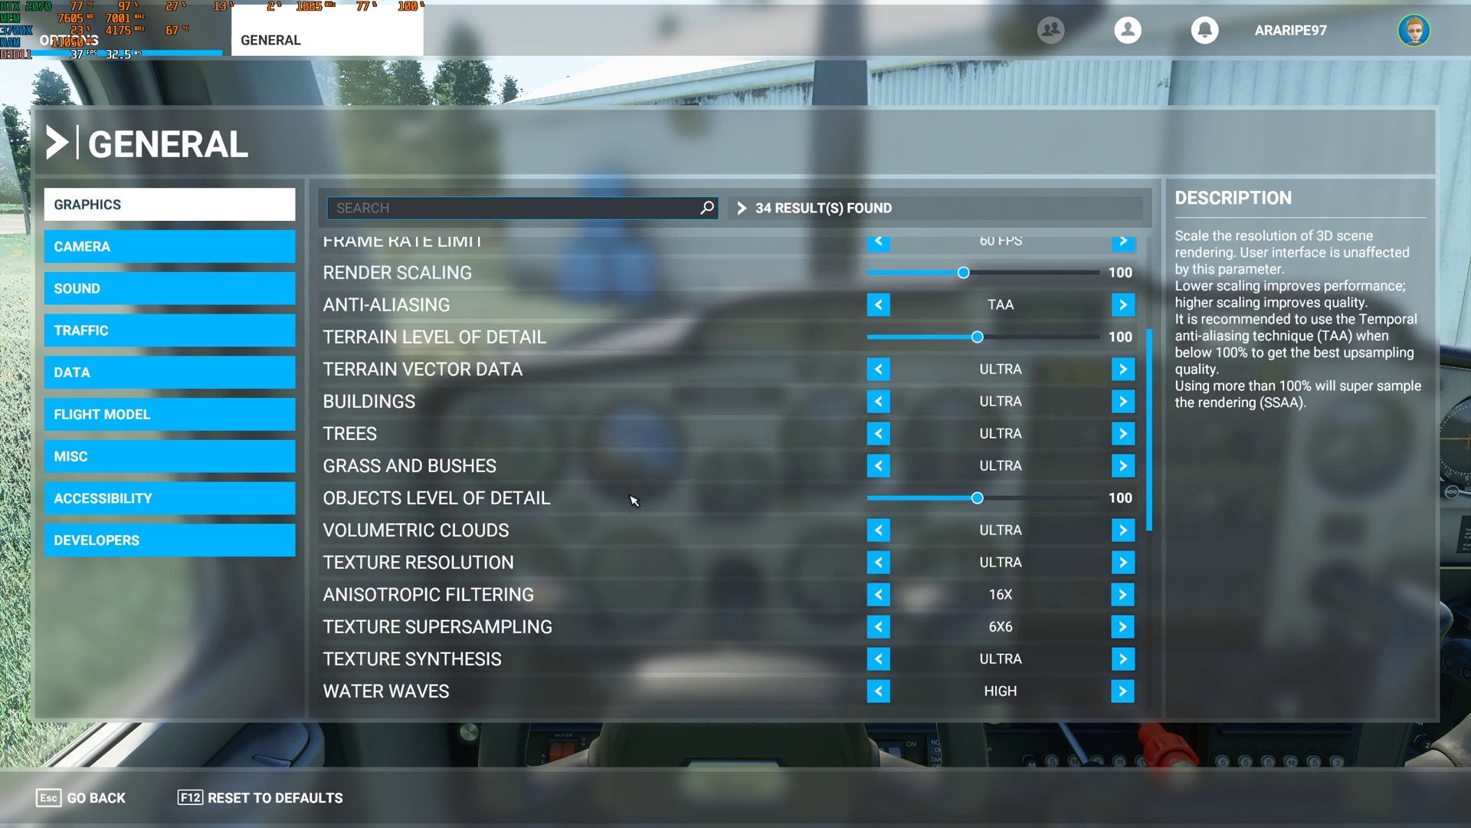
pyautogui.scroll(2, 704, 452)
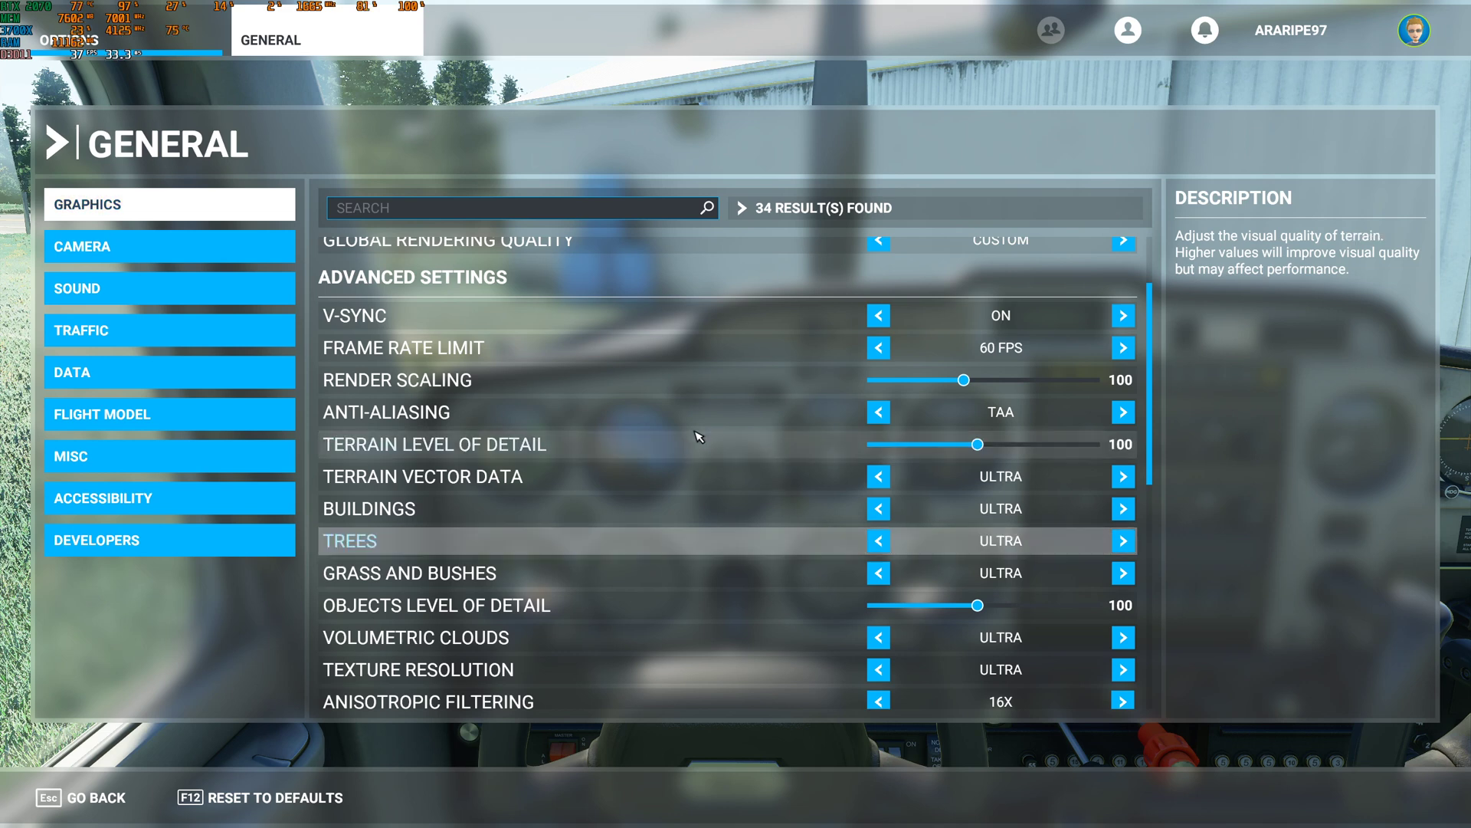
# Scroll down the graphics list to the texture, water wave and shadow settings
pyautogui.scroll(-3, 729, 487)
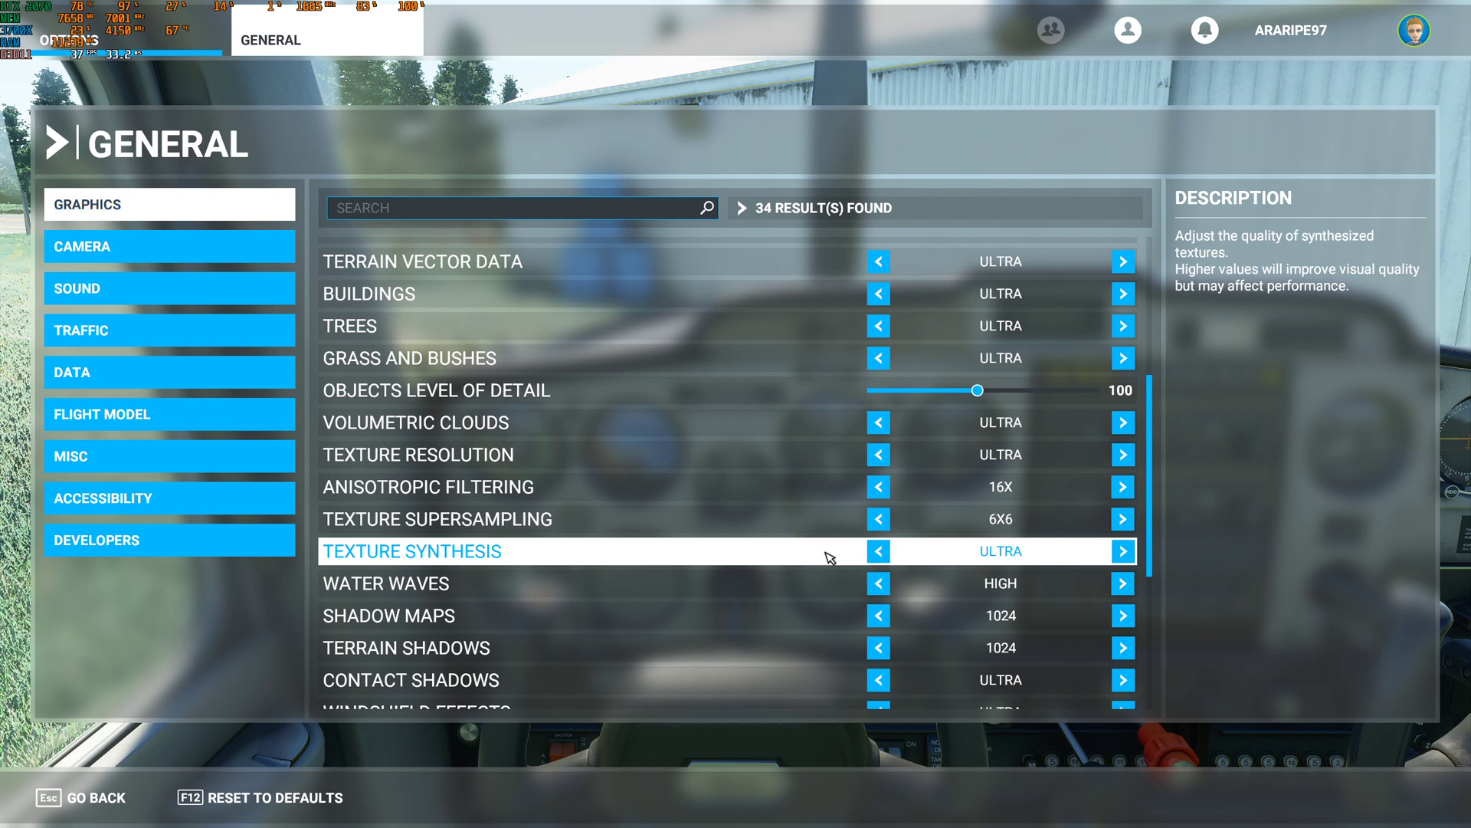
pyautogui.scroll(-5, 767, 590)
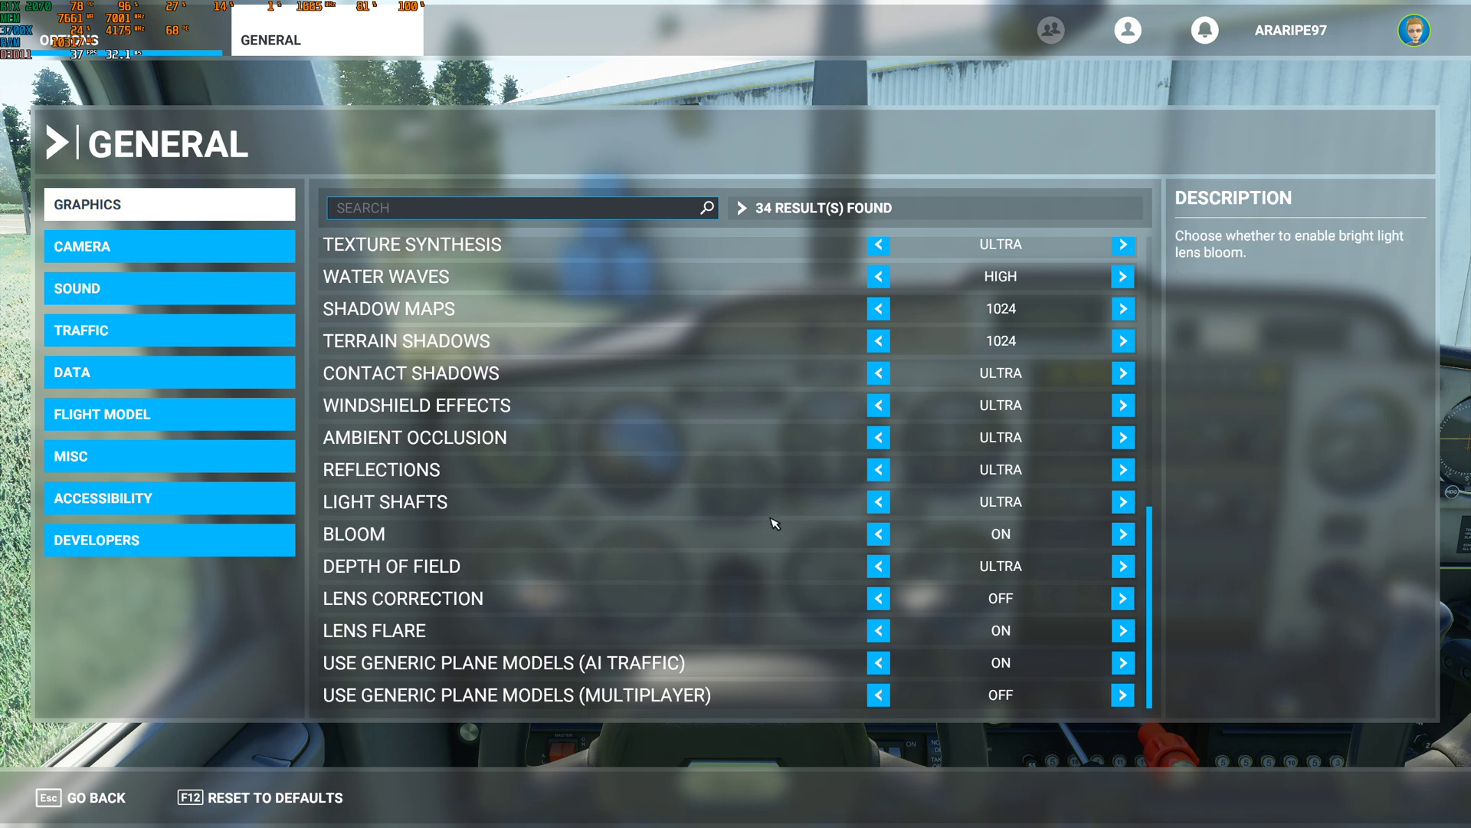
pyautogui.scroll(10, 752, 515)
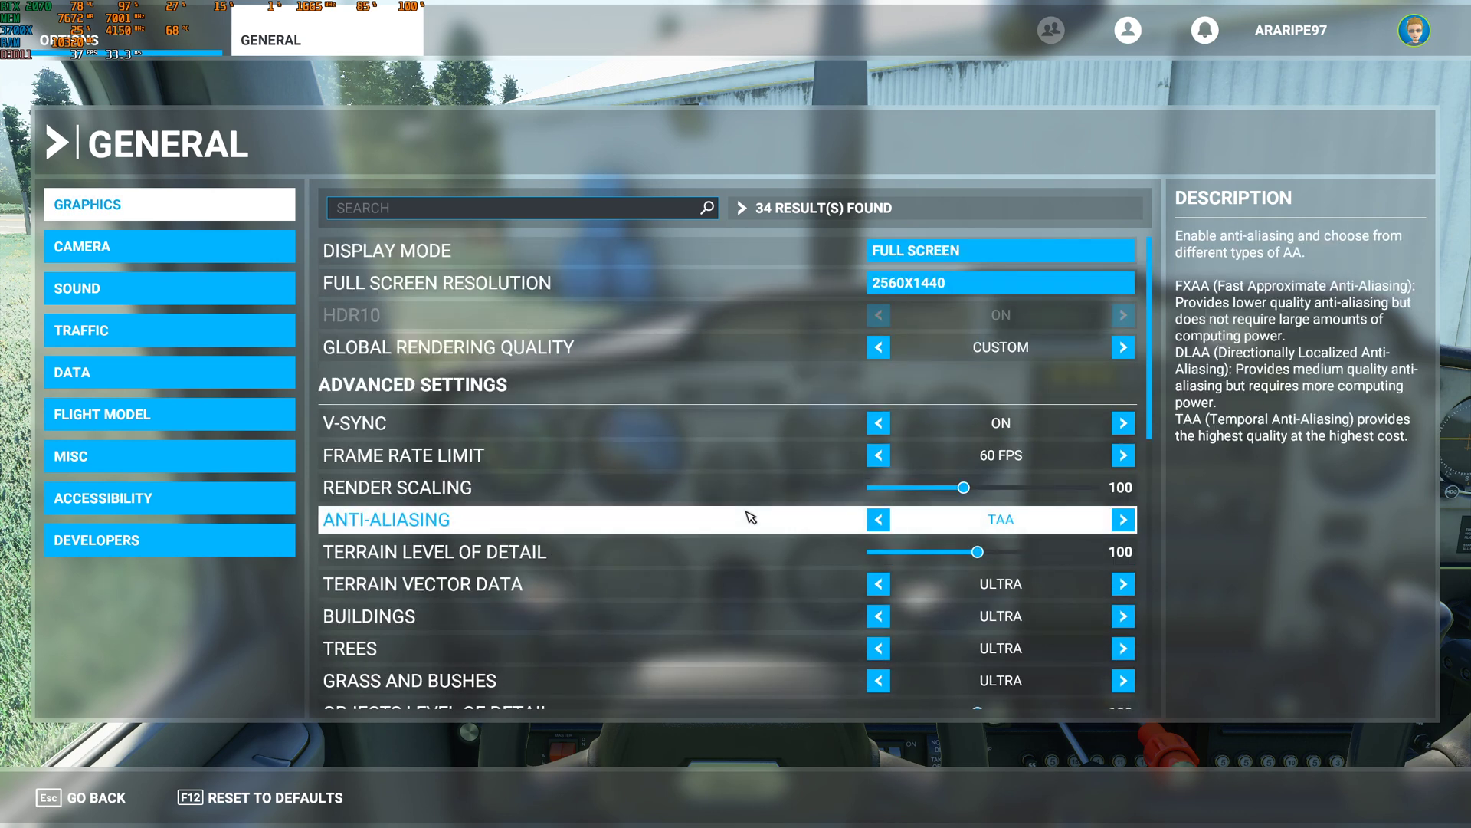
pyautogui.scroll(-3, 703, 515)
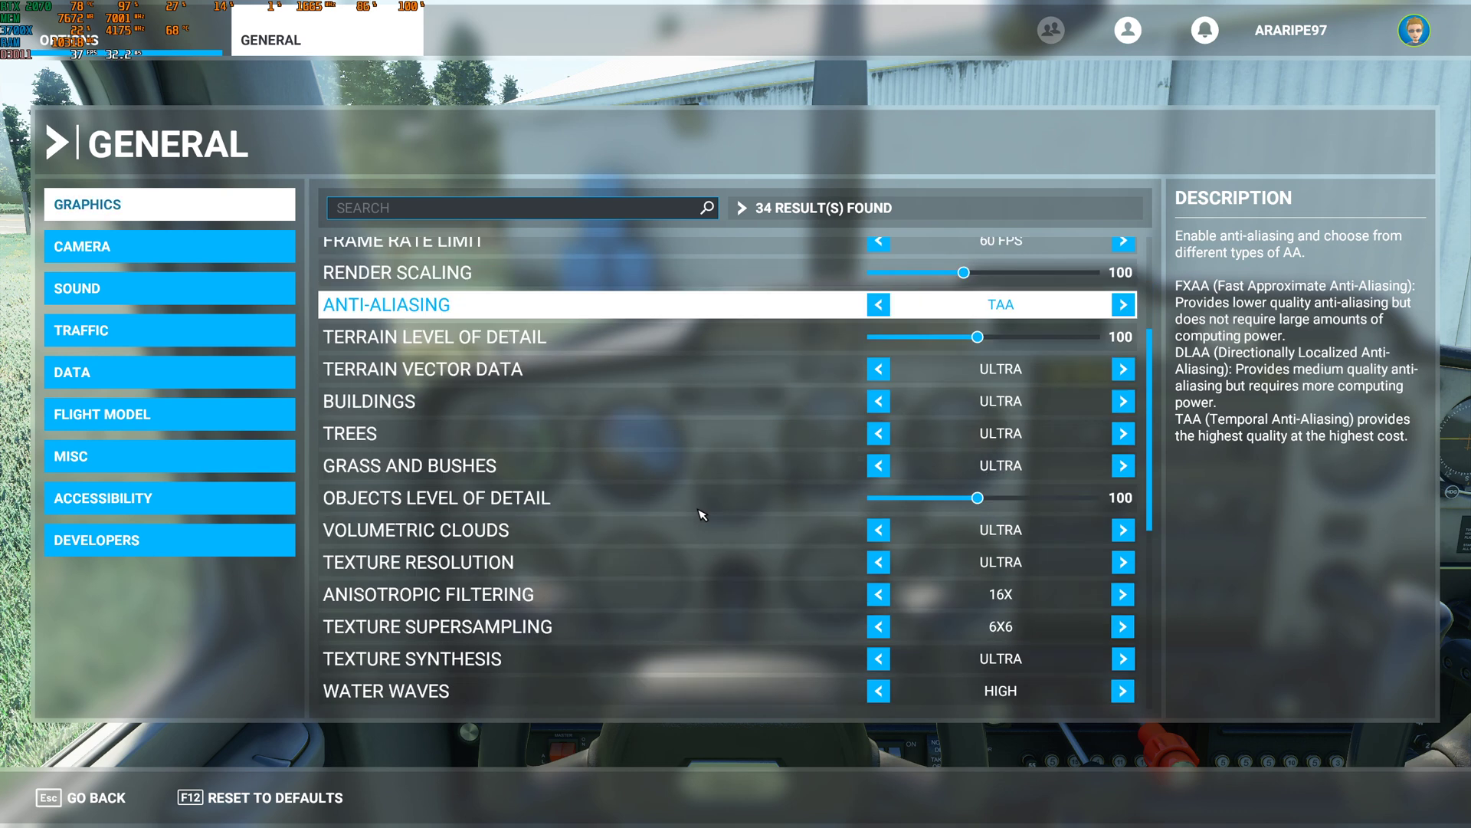
pyautogui.scroll(3, 703, 514)
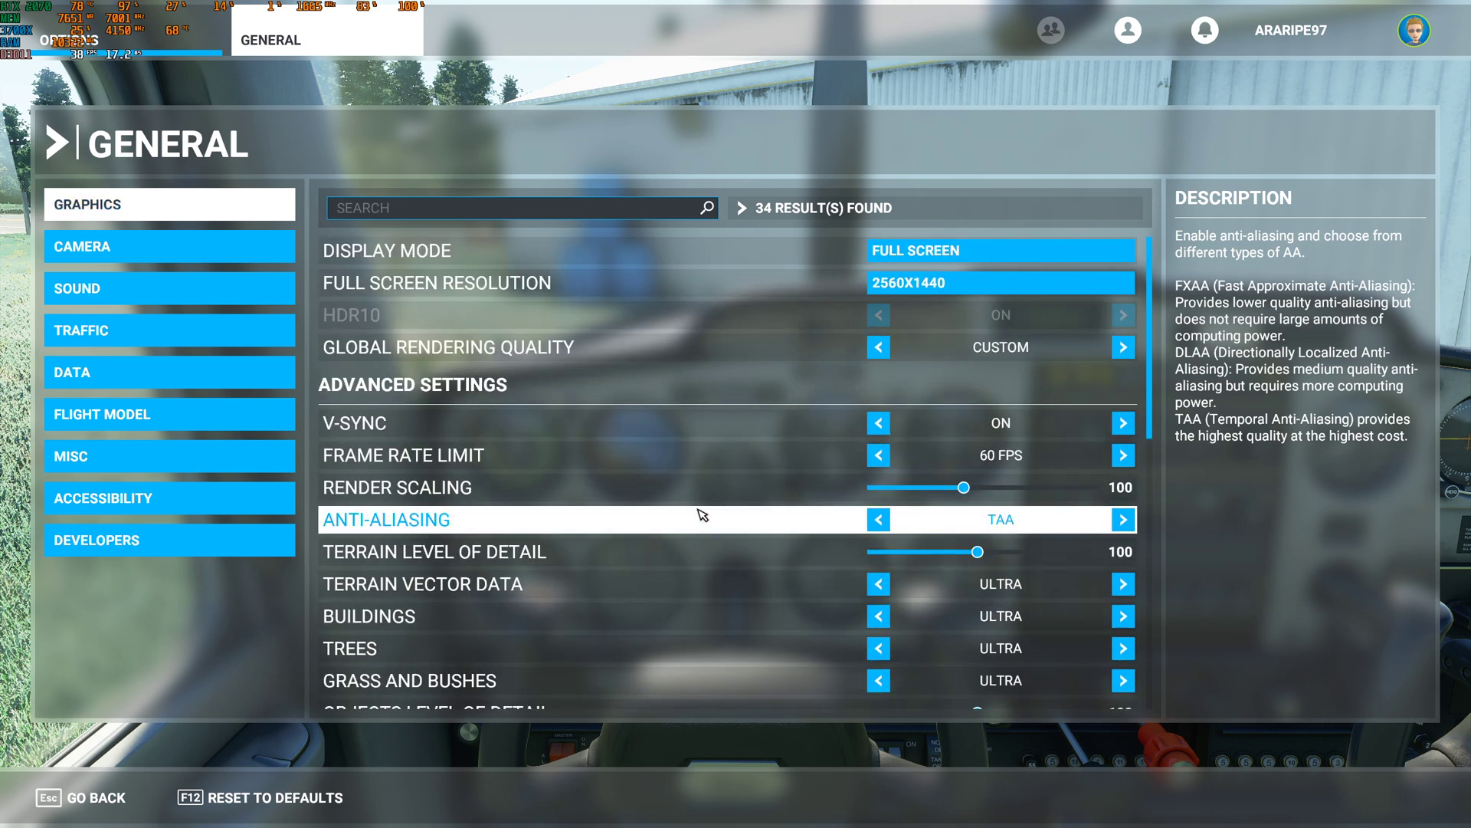
pyautogui.scroll(-3, 703, 517)
pyautogui.scroll(-5, 703, 525)
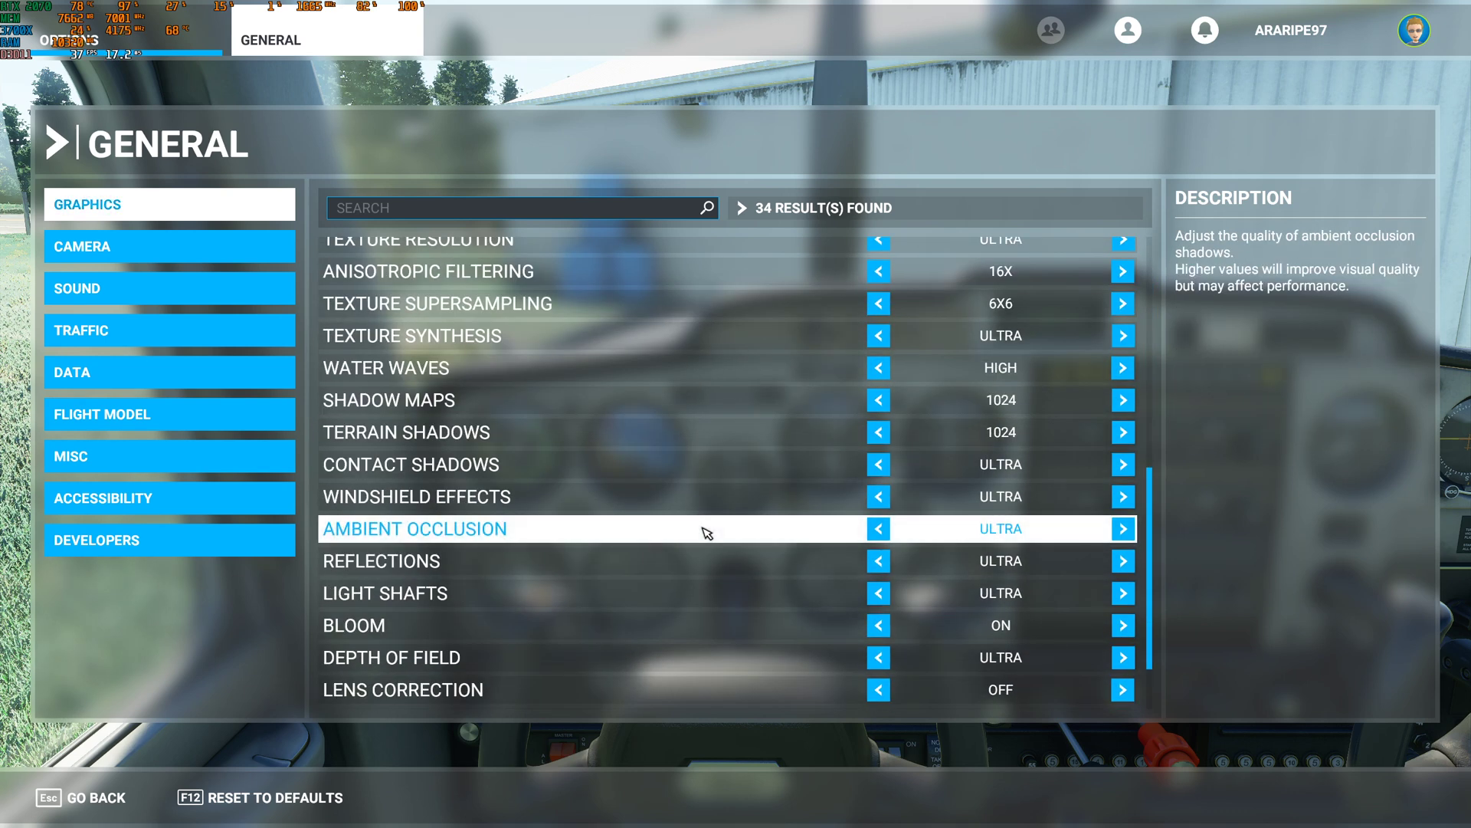
pyautogui.scroll(-1, 707, 533)
pyautogui.scroll(9, 706, 533)
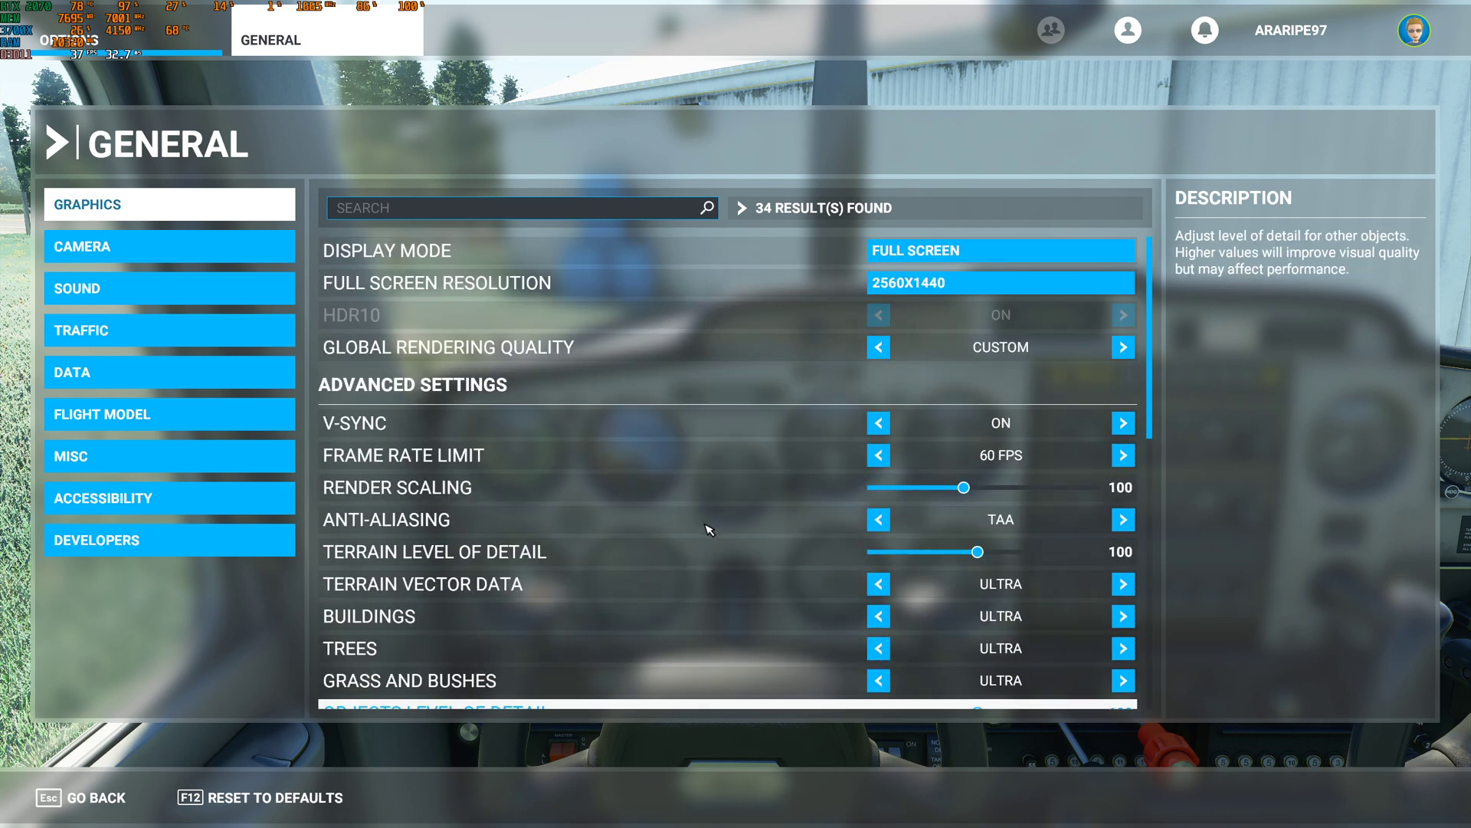
pyautogui.scroll(-5, 708, 532)
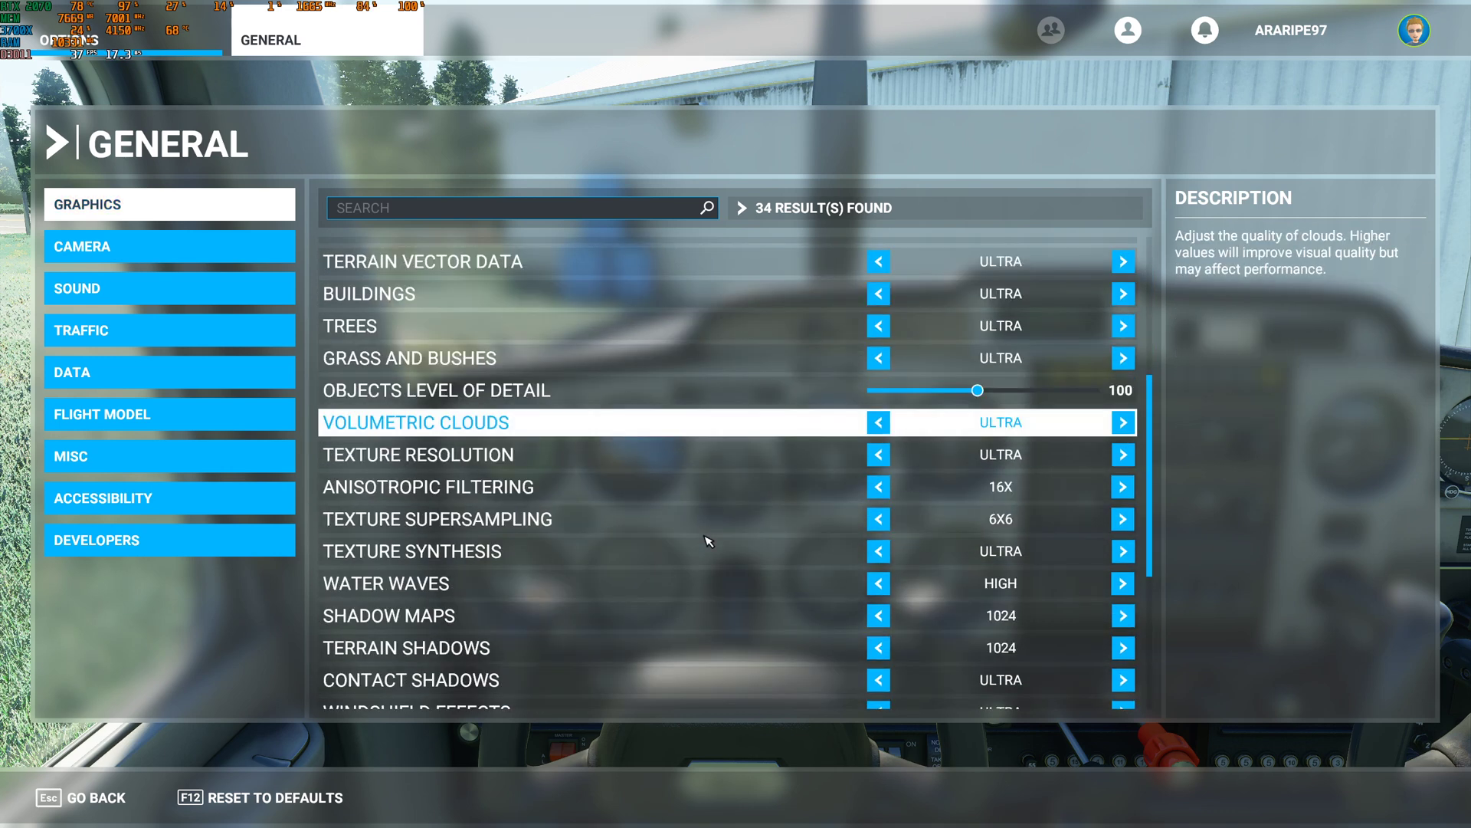
pyautogui.scroll(-5, 708, 541)
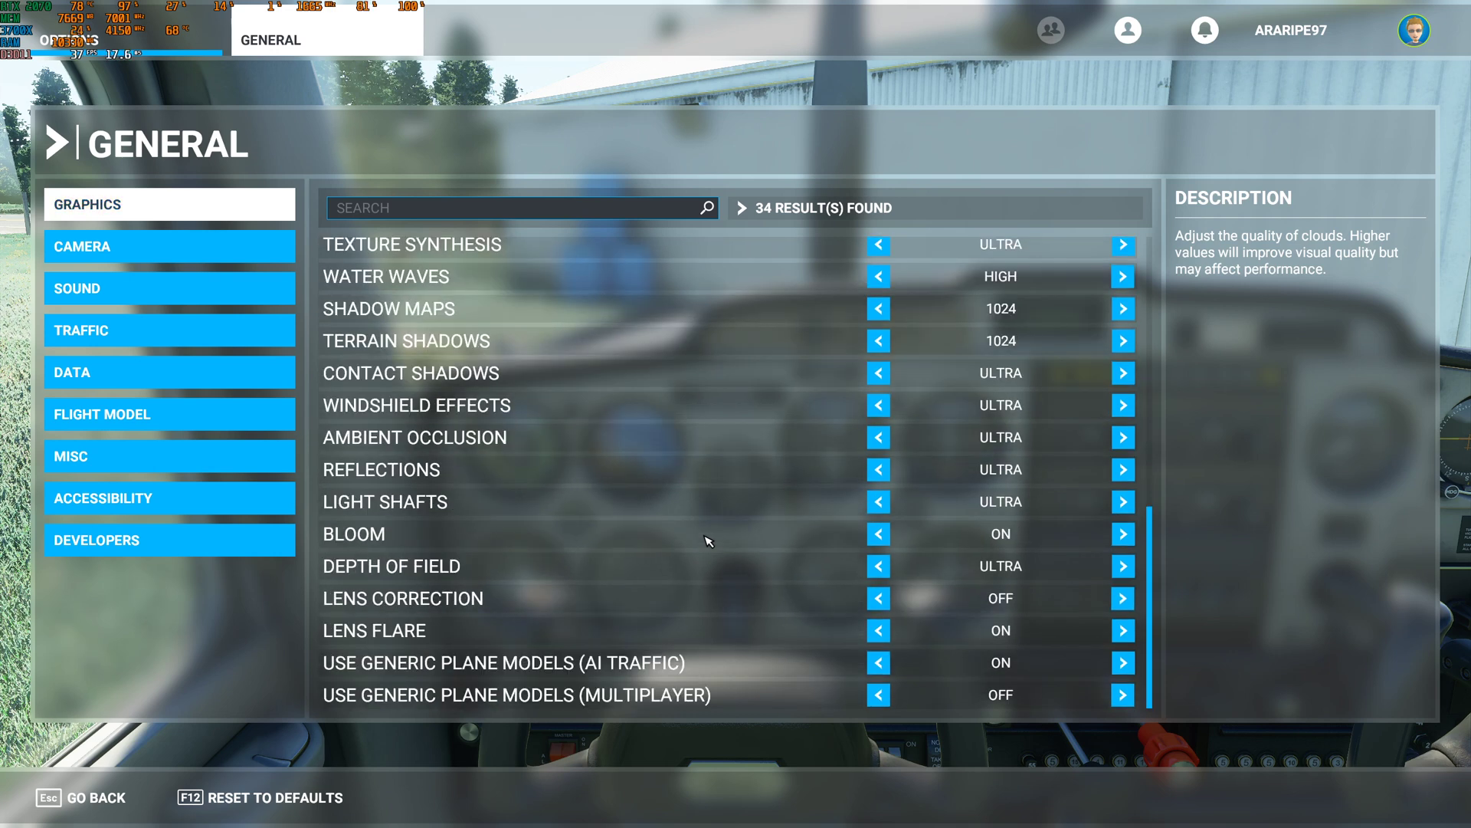
pyautogui.scroll(7, 708, 320)
pyautogui.scroll(3, 708, 319)
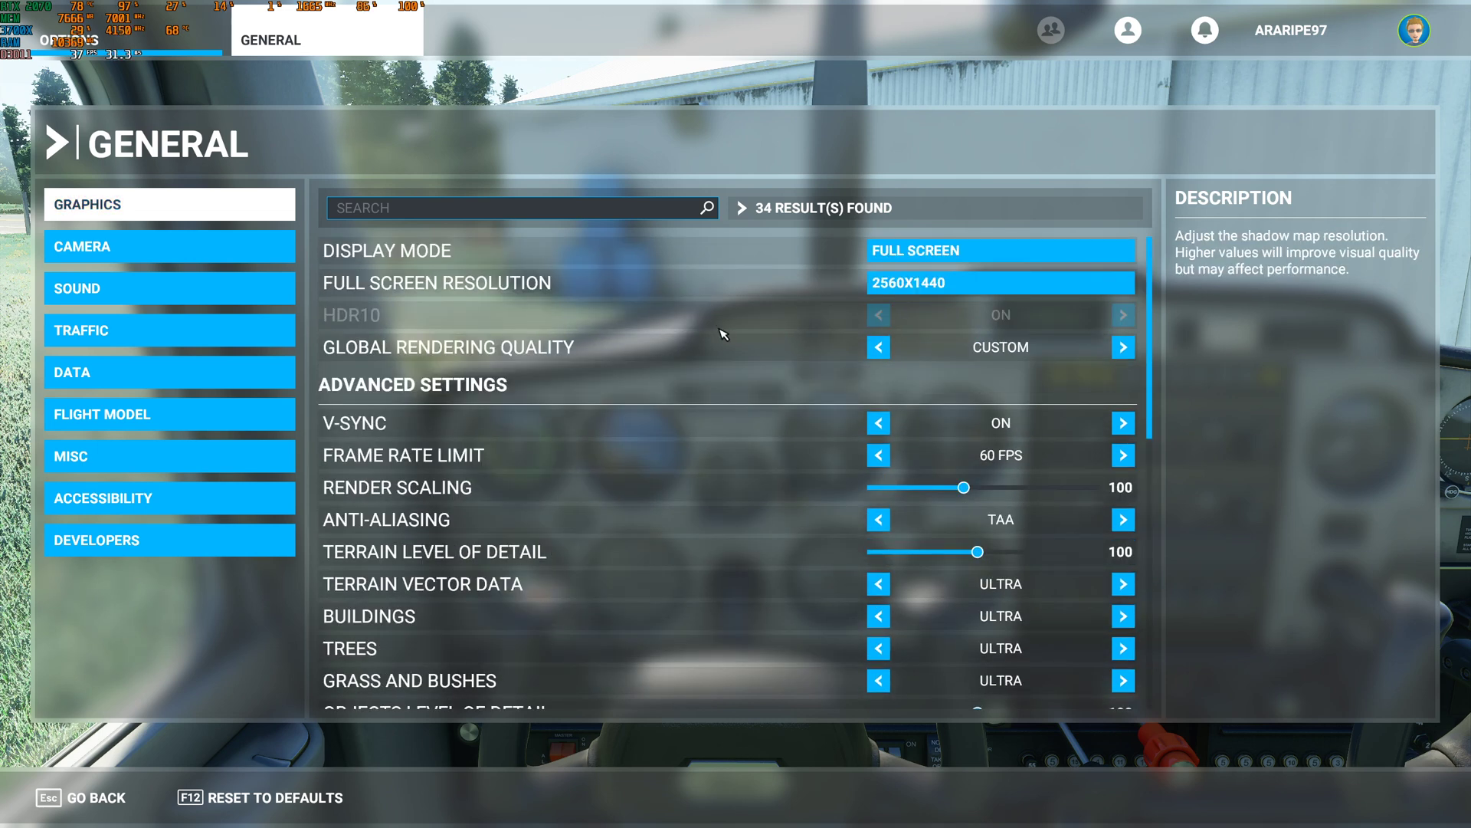
pyautogui.scroll(-3, 742, 360)
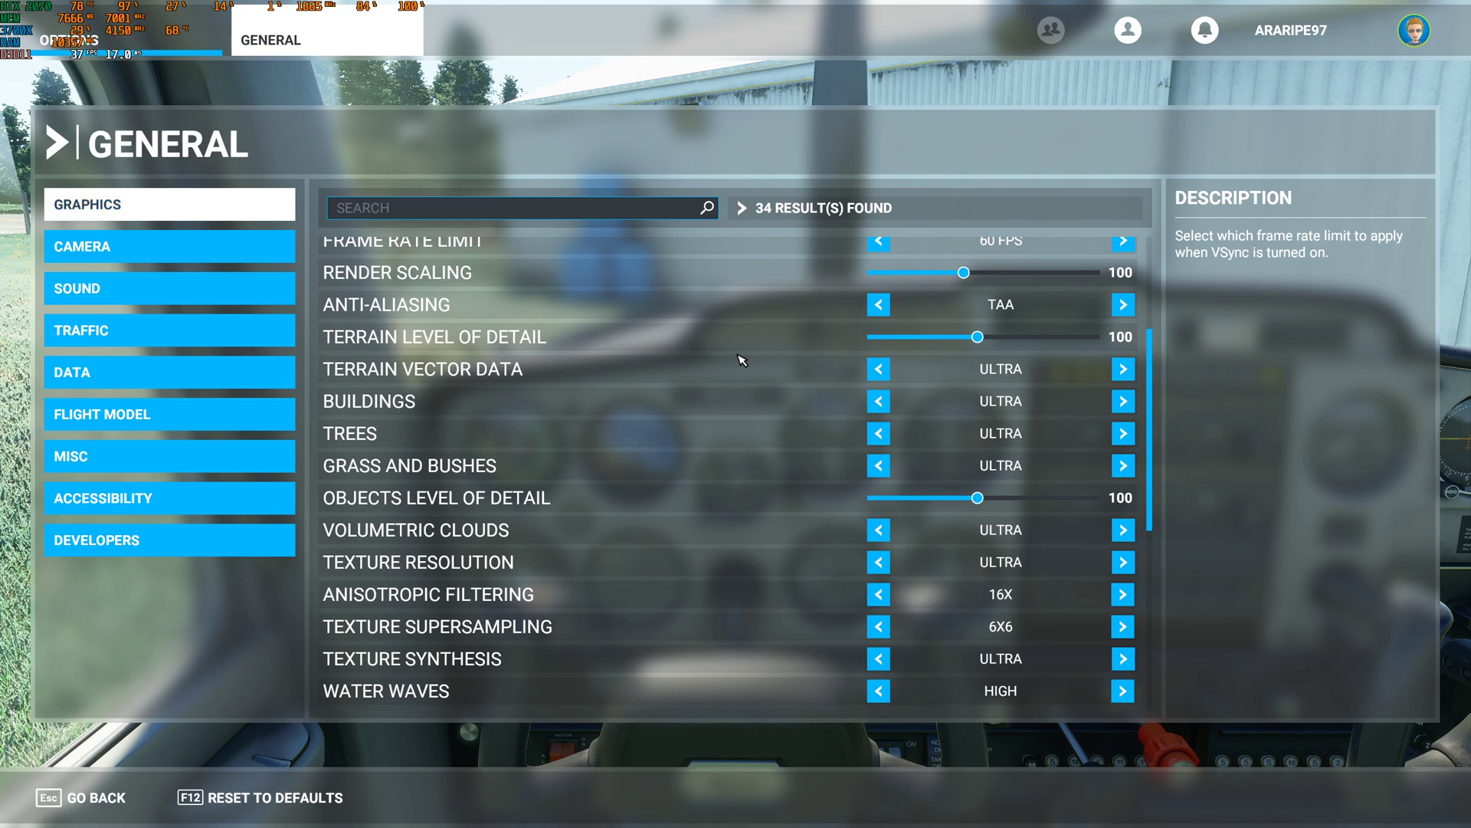
# Return from settings to an external camera orbiting the Cessna toward the hangar
pyautogui.press('Escape')
pyautogui.press('Escape')
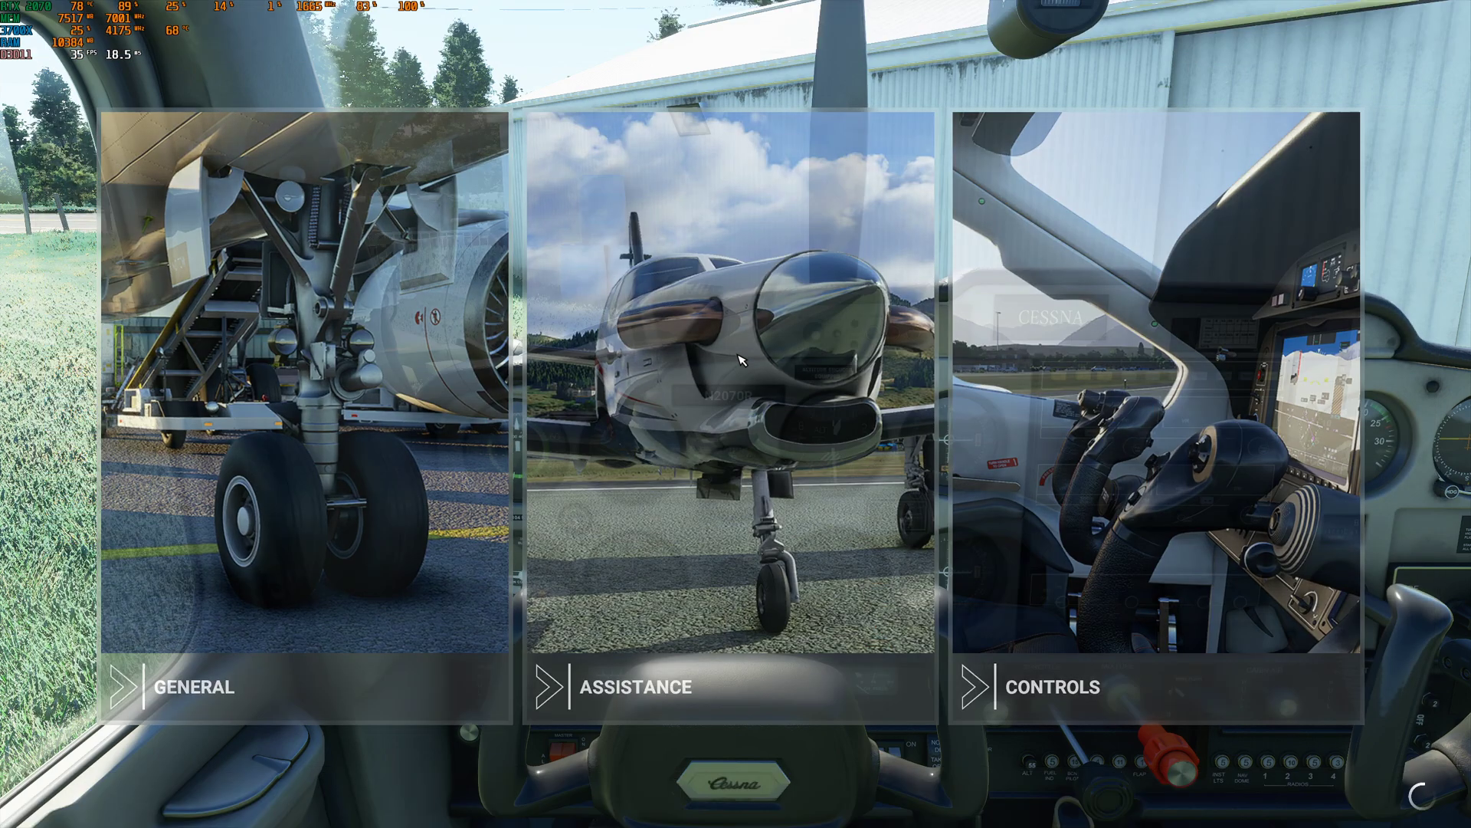
pyautogui.press('End')
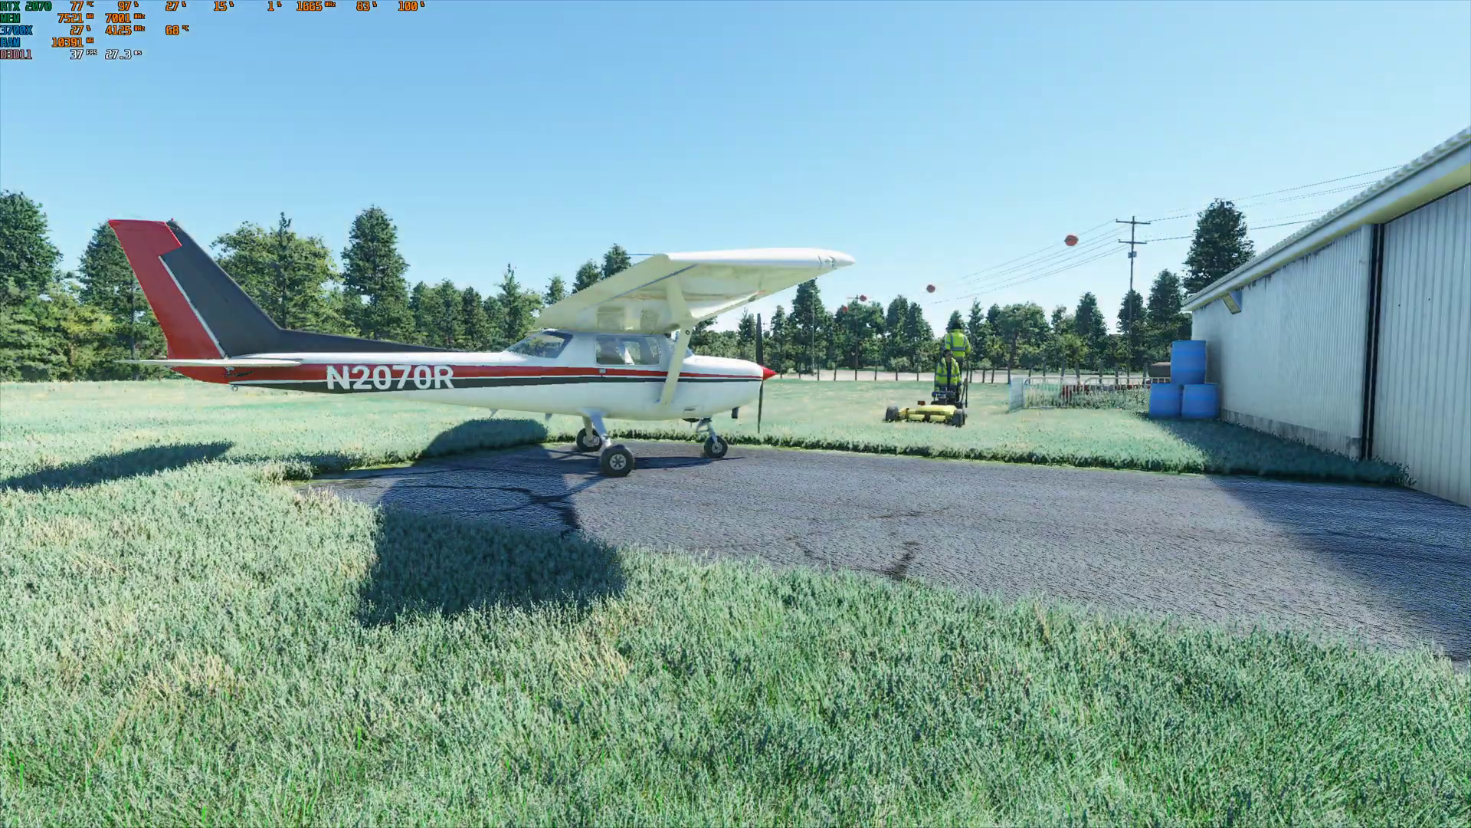
pyautogui.press('Up')
pyautogui.press('Right')
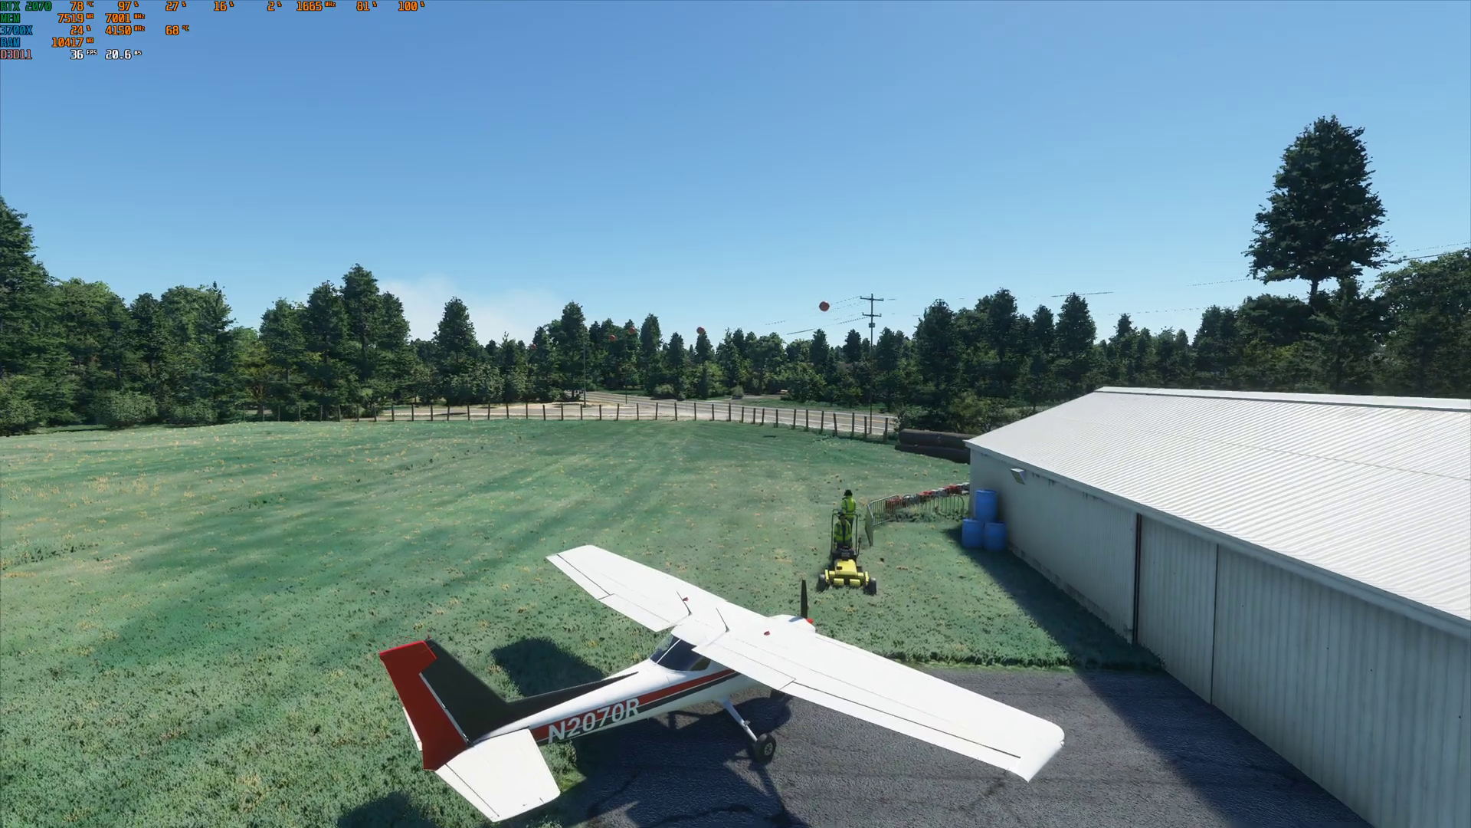
pyautogui.press('Right')
pyautogui.press('Right')
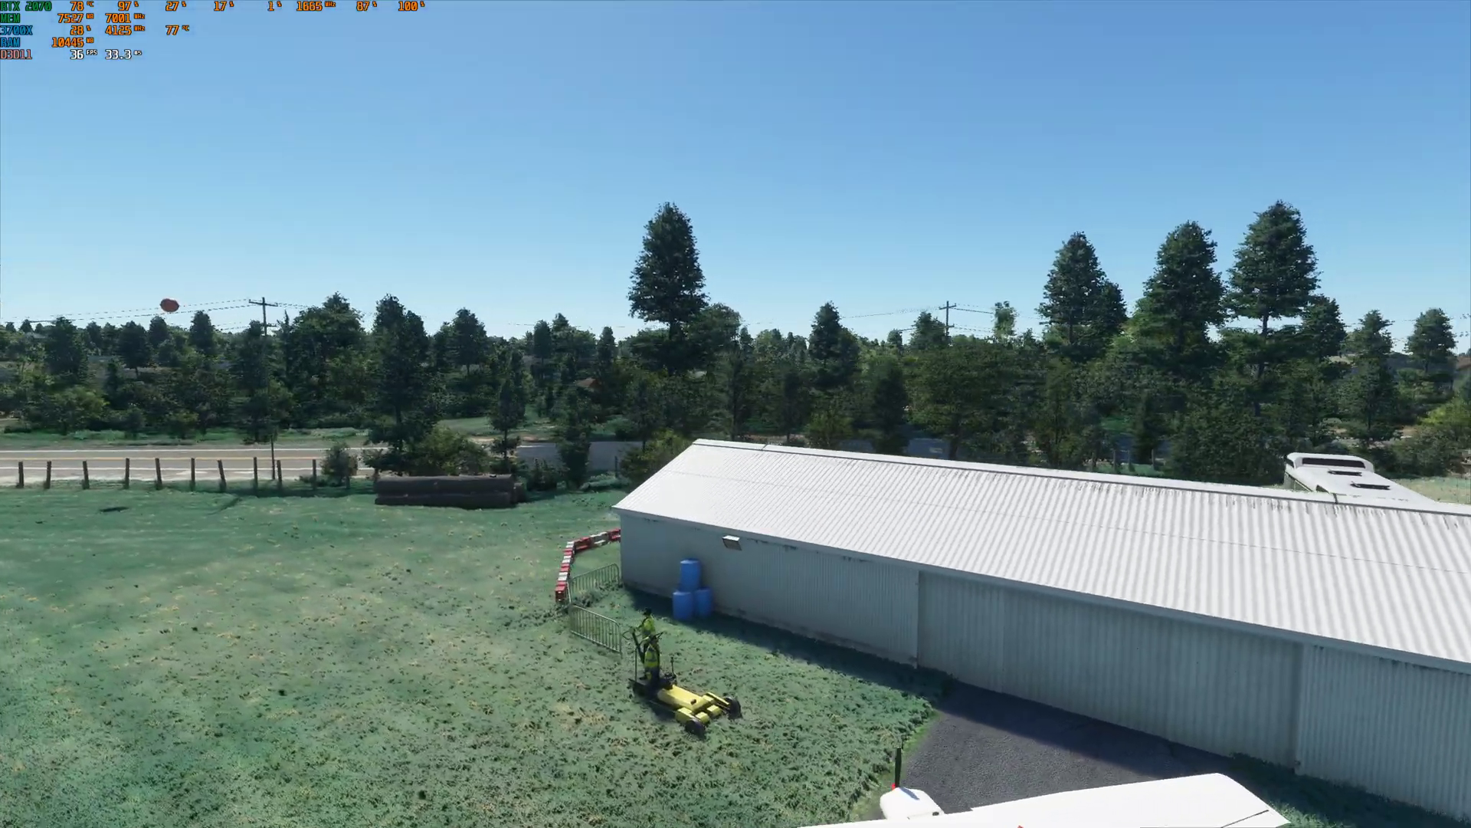
pyautogui.press('Right')
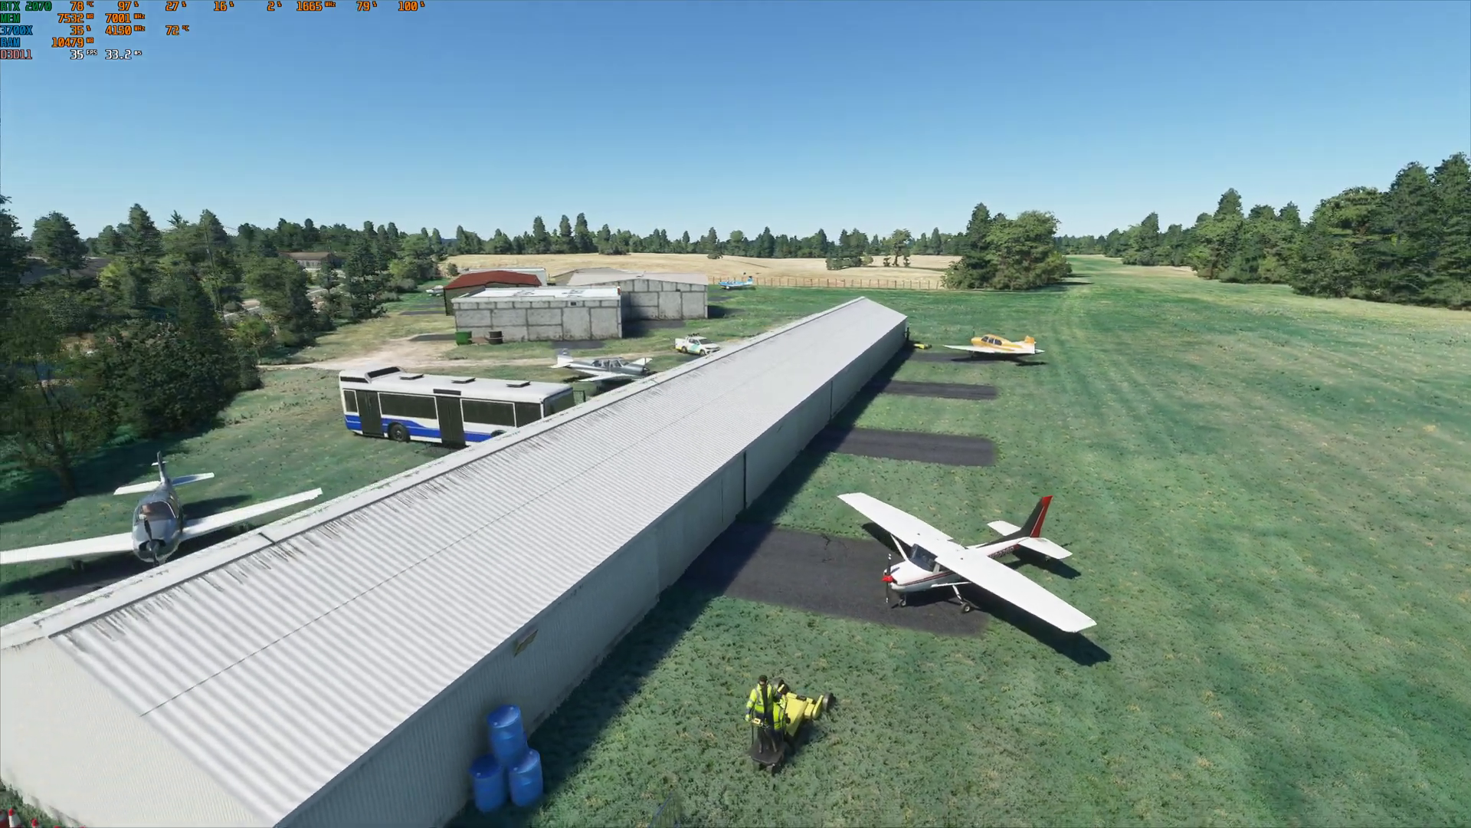
# Pan and tilt across the airfield, ending looking down over the hangar at the parked plane
pyautogui.press('Right')
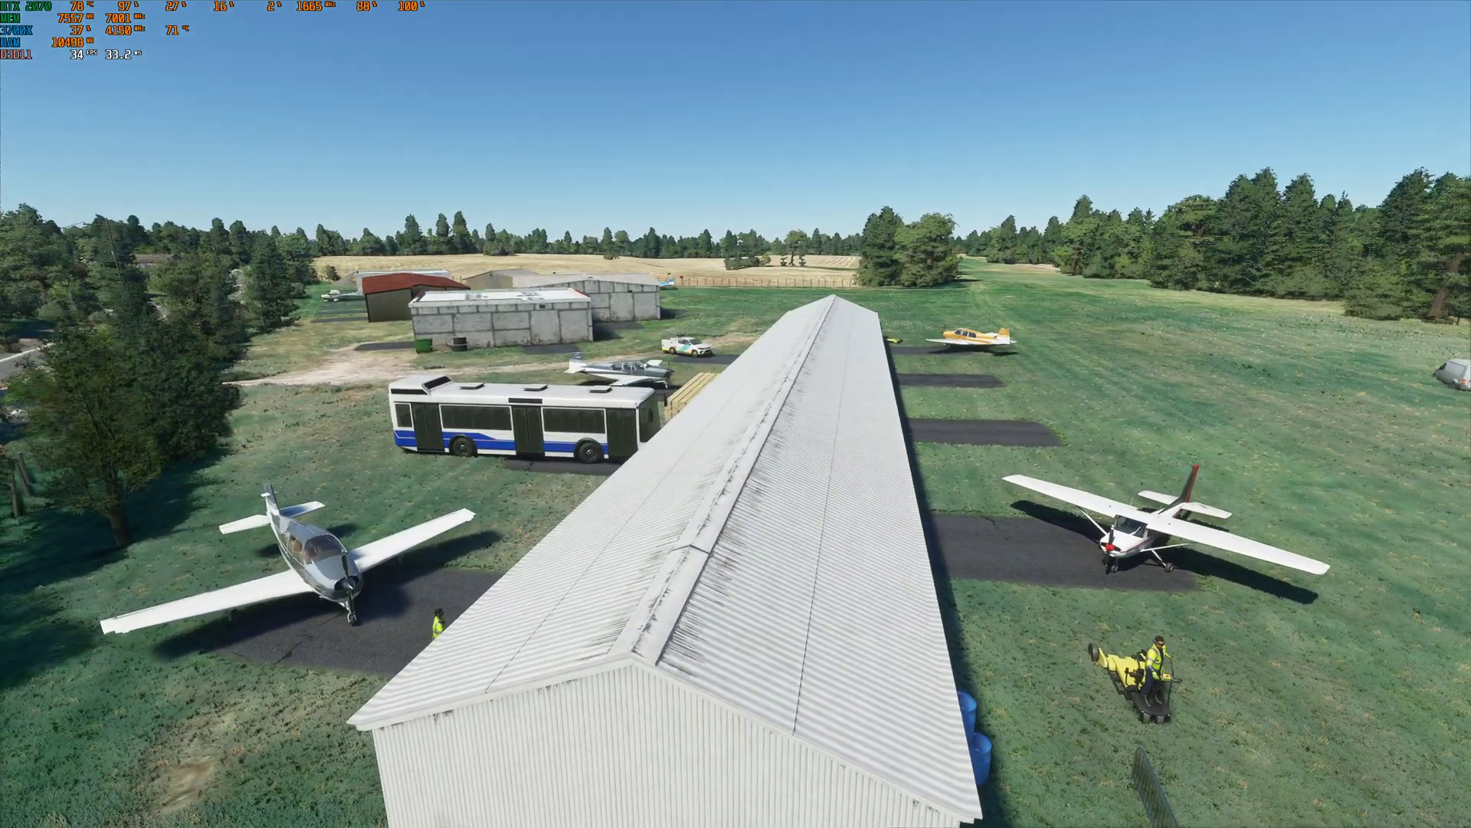
pyautogui.press('Right')
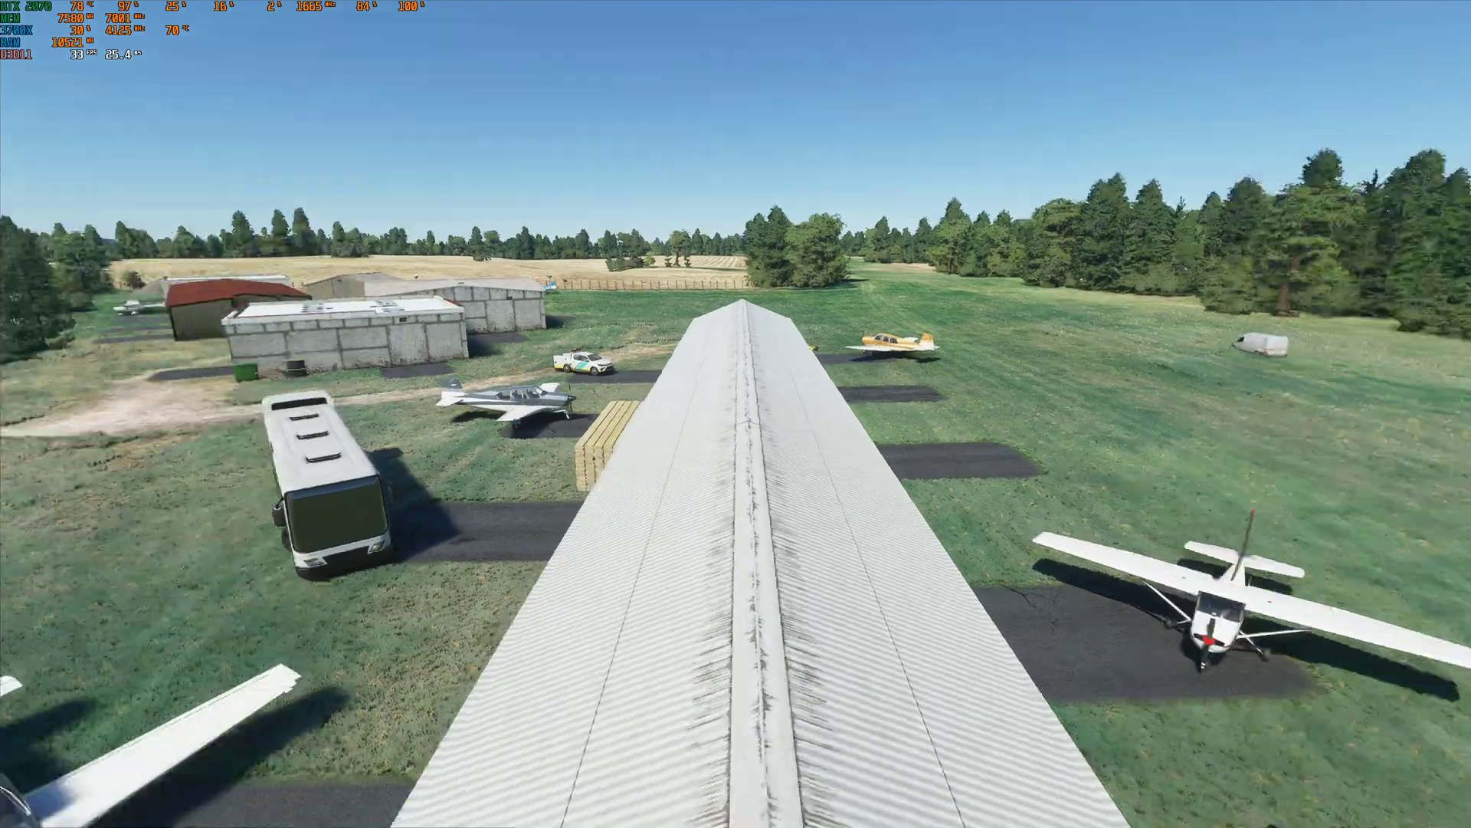
pyautogui.press('Left')
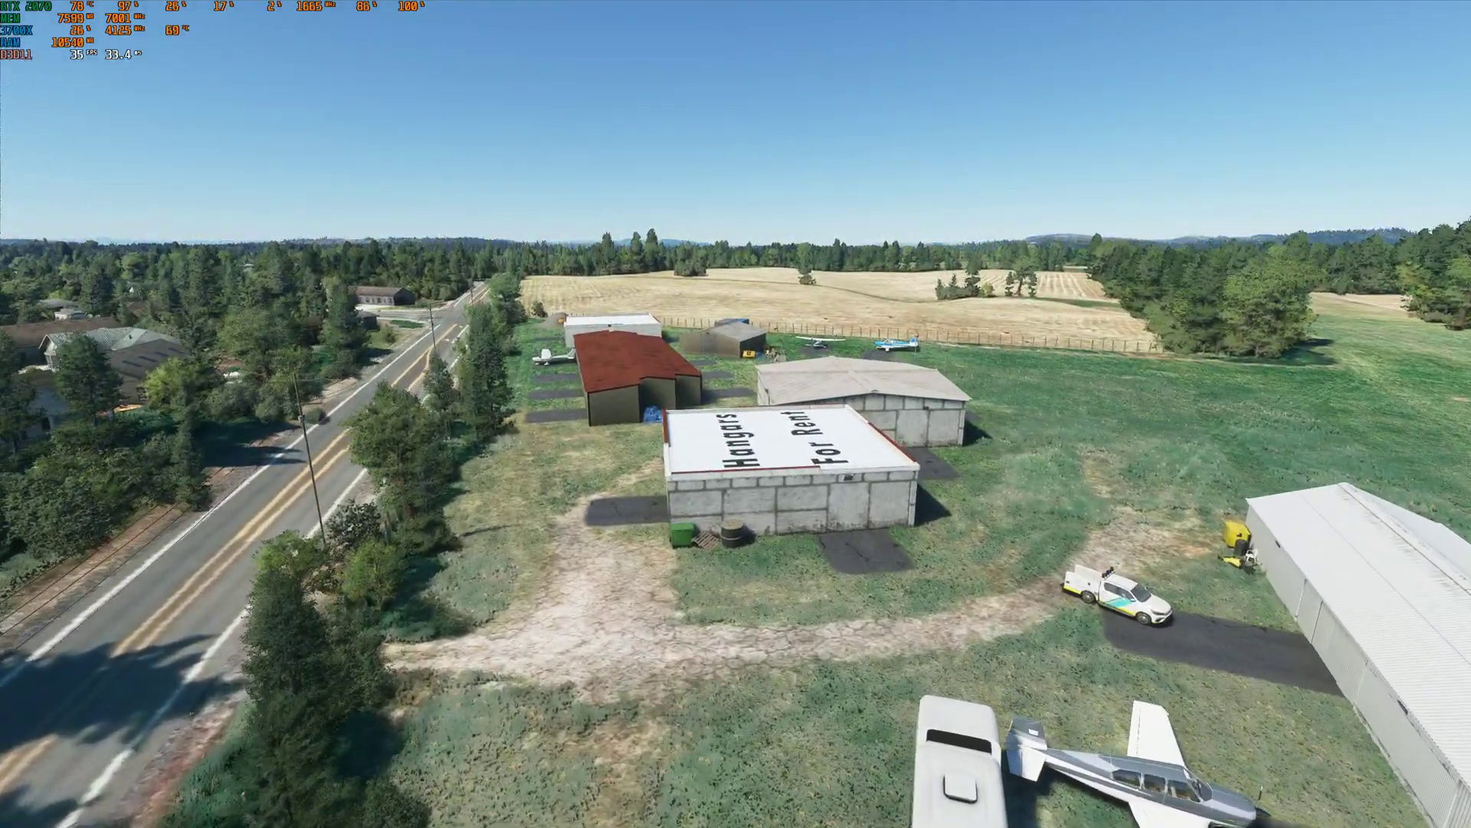
pyautogui.press('Up')
pyautogui.press('Left')
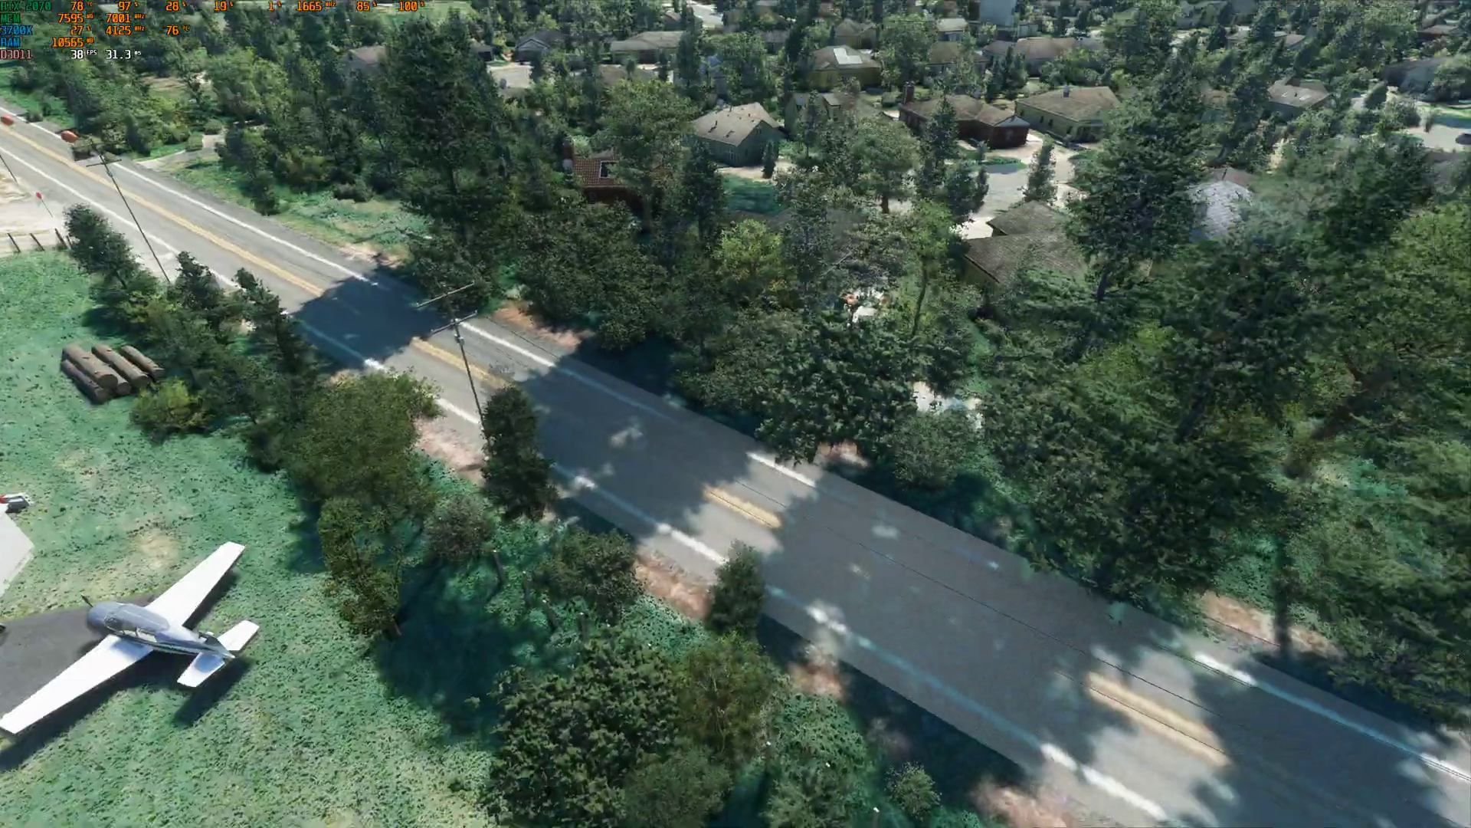
pyautogui.press('Left')
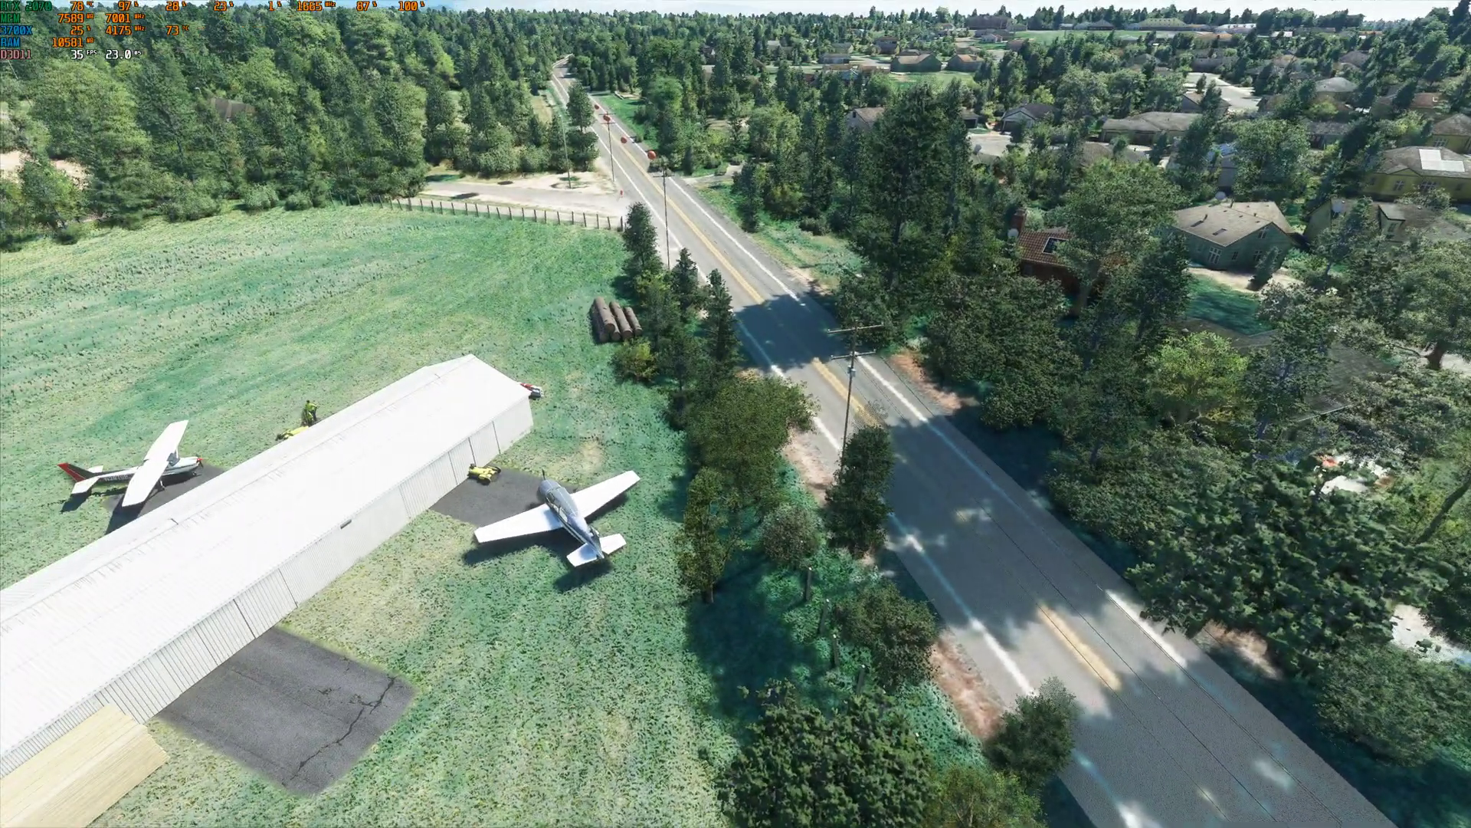
pyautogui.press('Up')
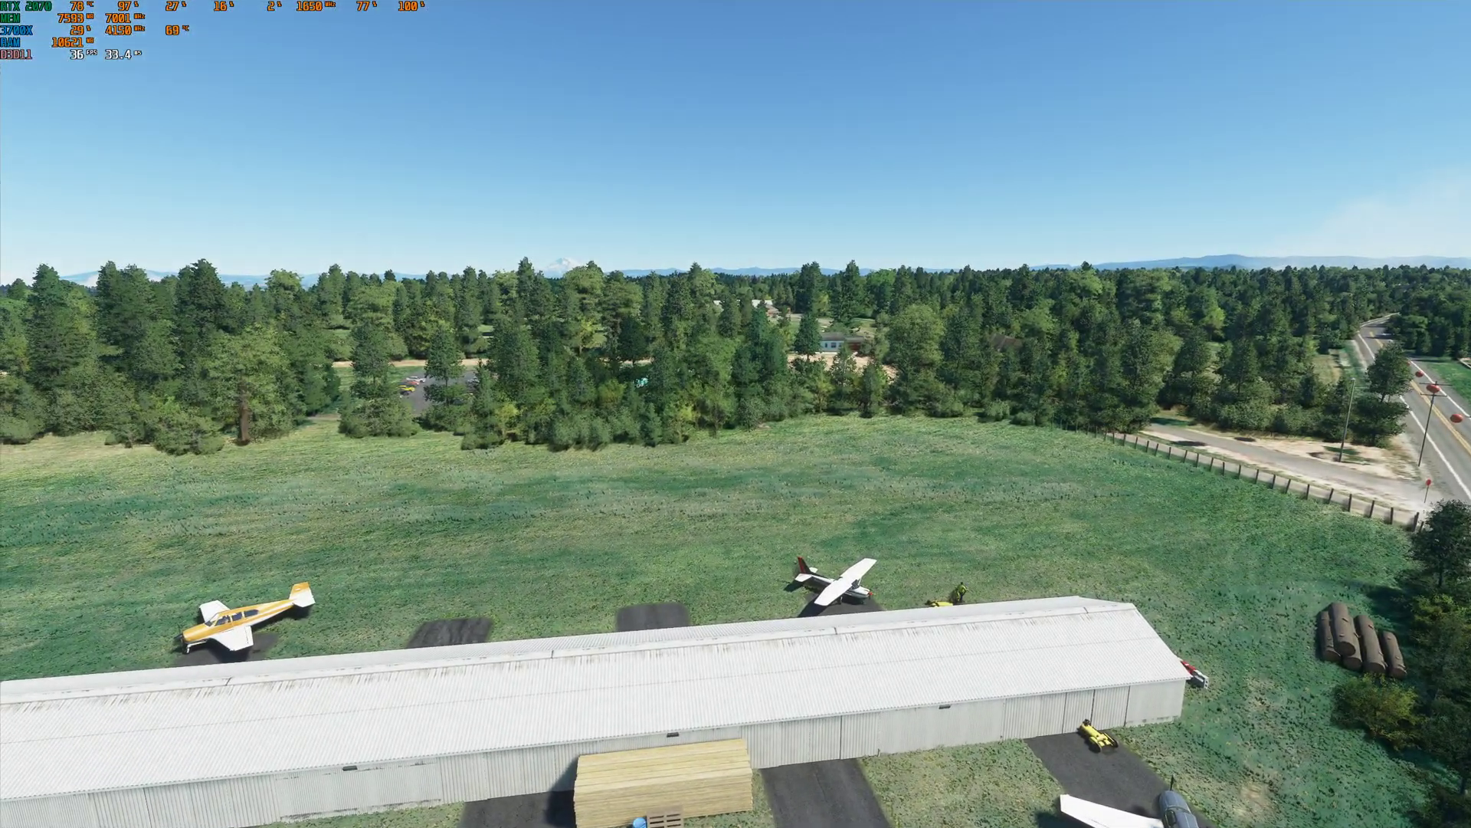
pyautogui.press('Down')
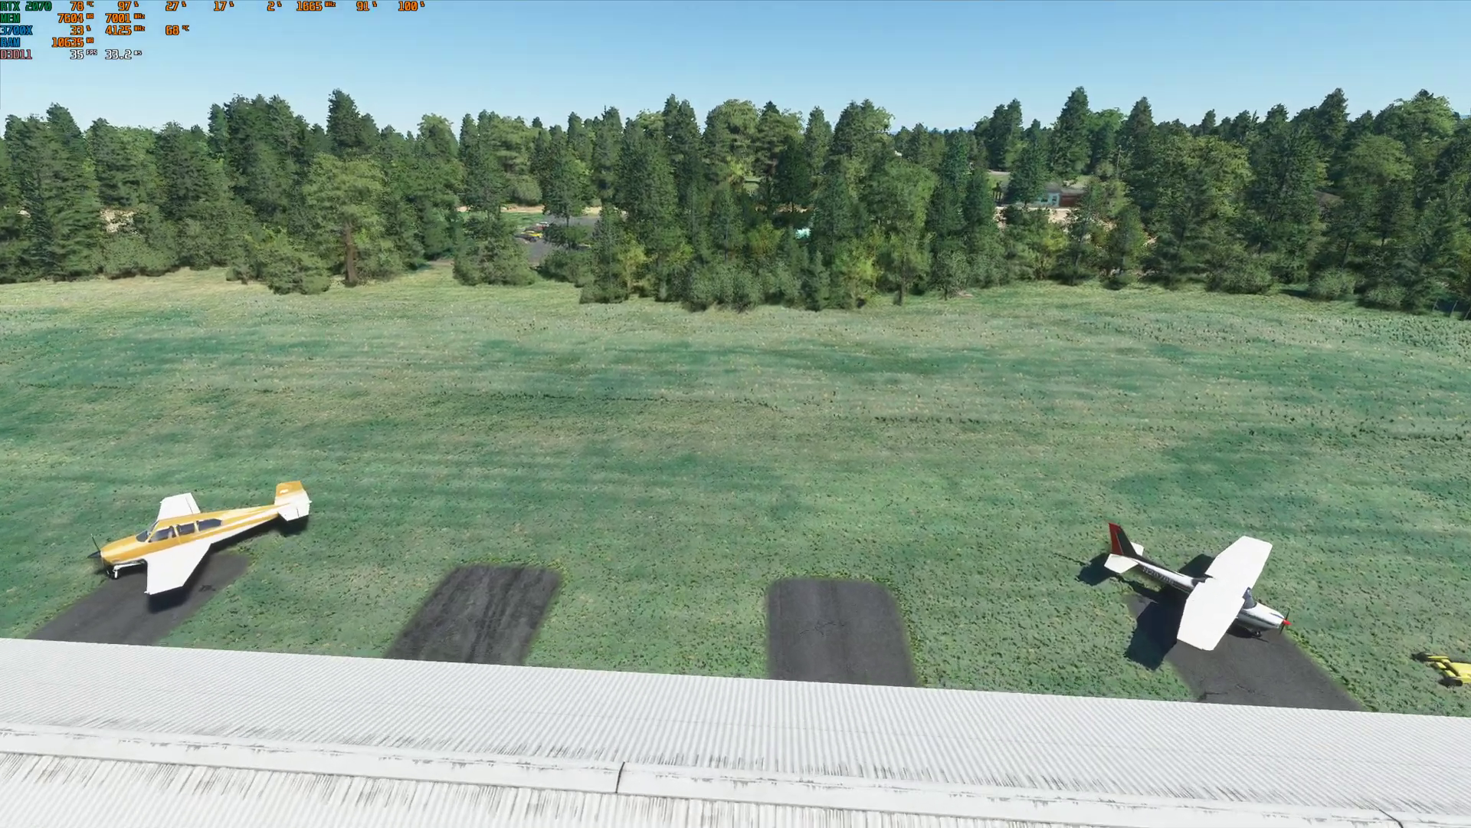
pyautogui.press('Down')
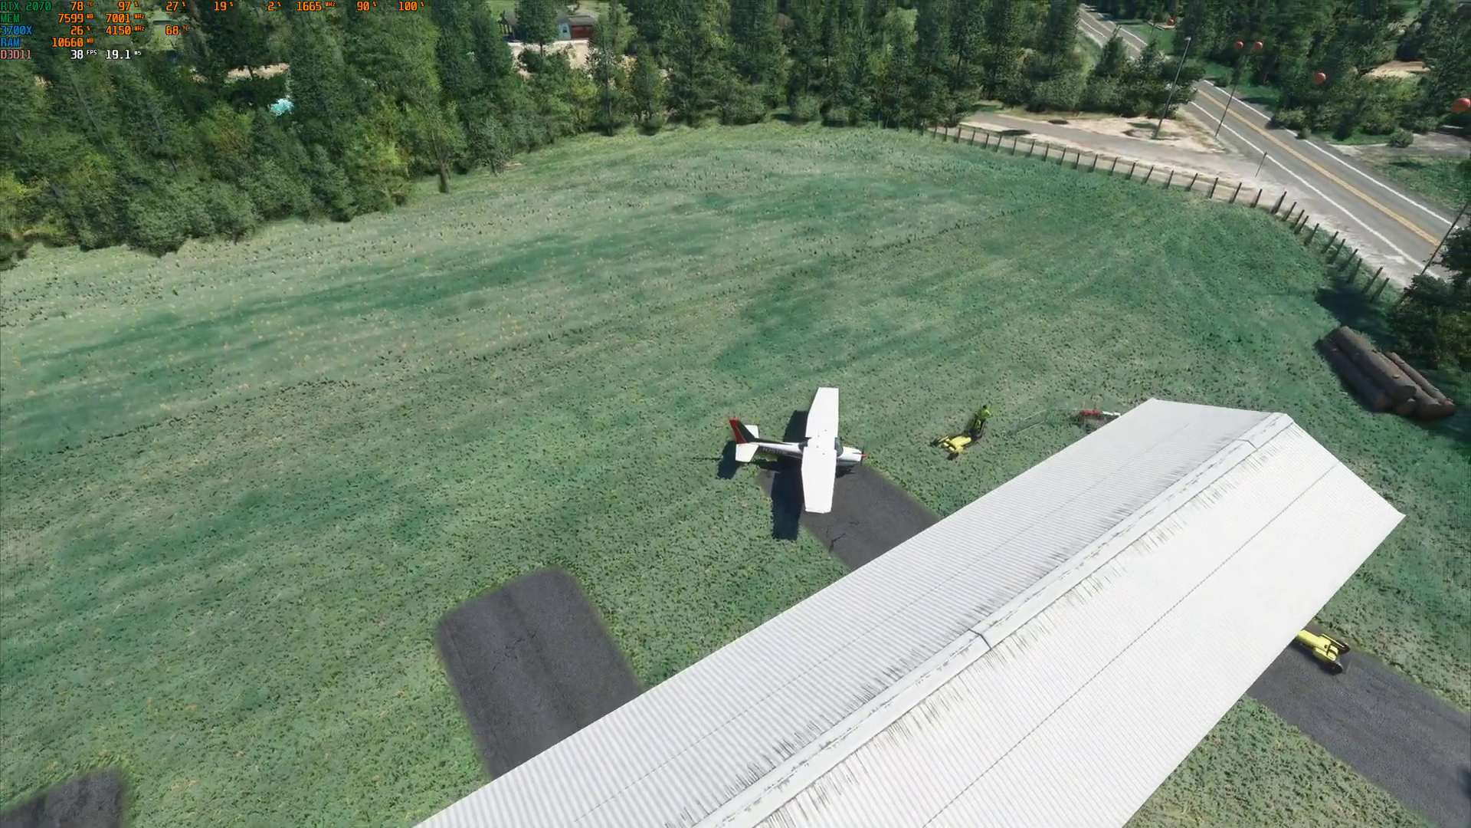
# Raise the camera to show the grass field, fence and road with the hangar at lower right
pyautogui.press('Up')
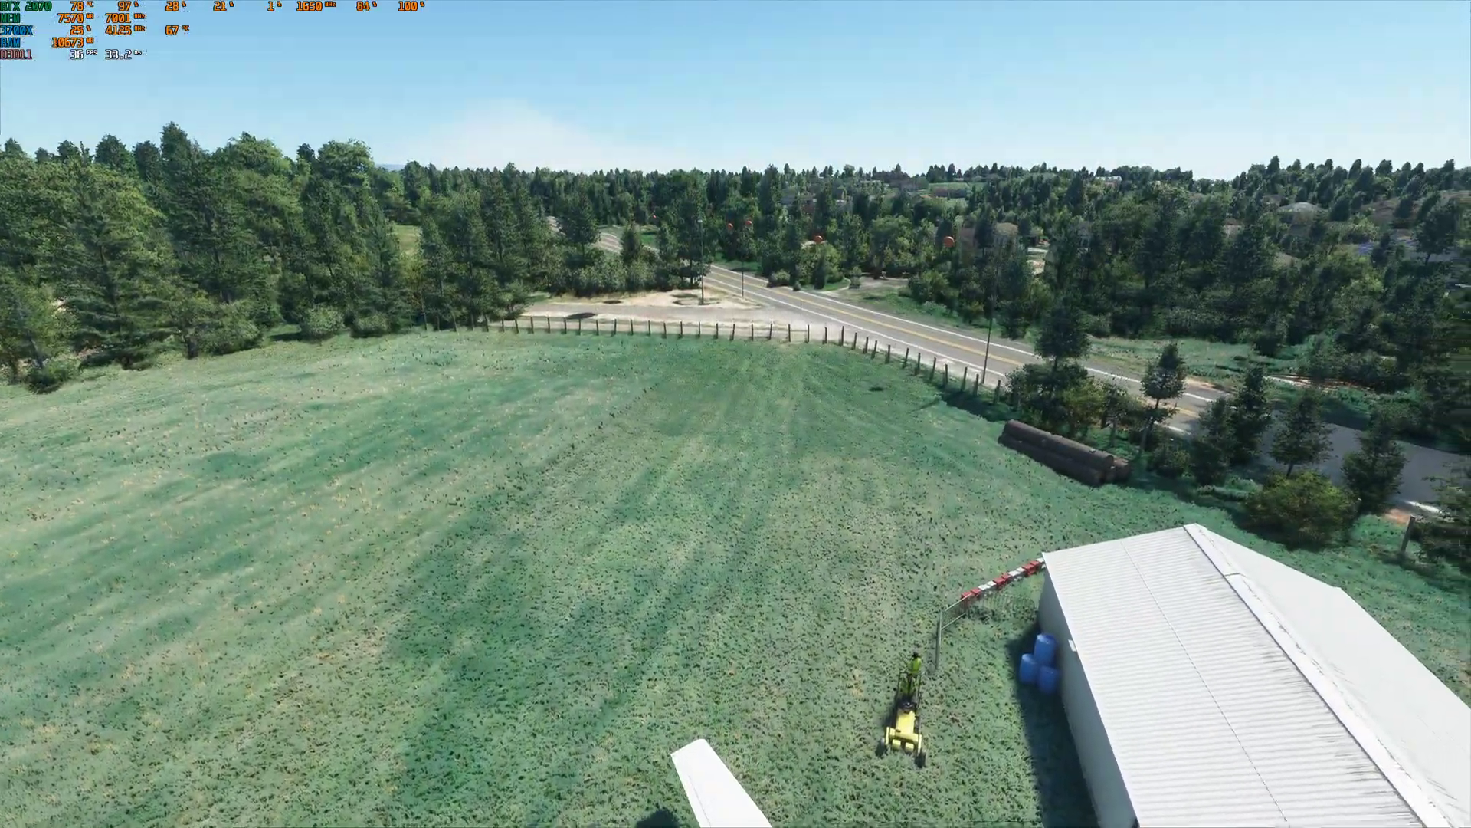
# Tilt the camera down along the long hangar to show both parked planes and the road
pyautogui.press('Down')
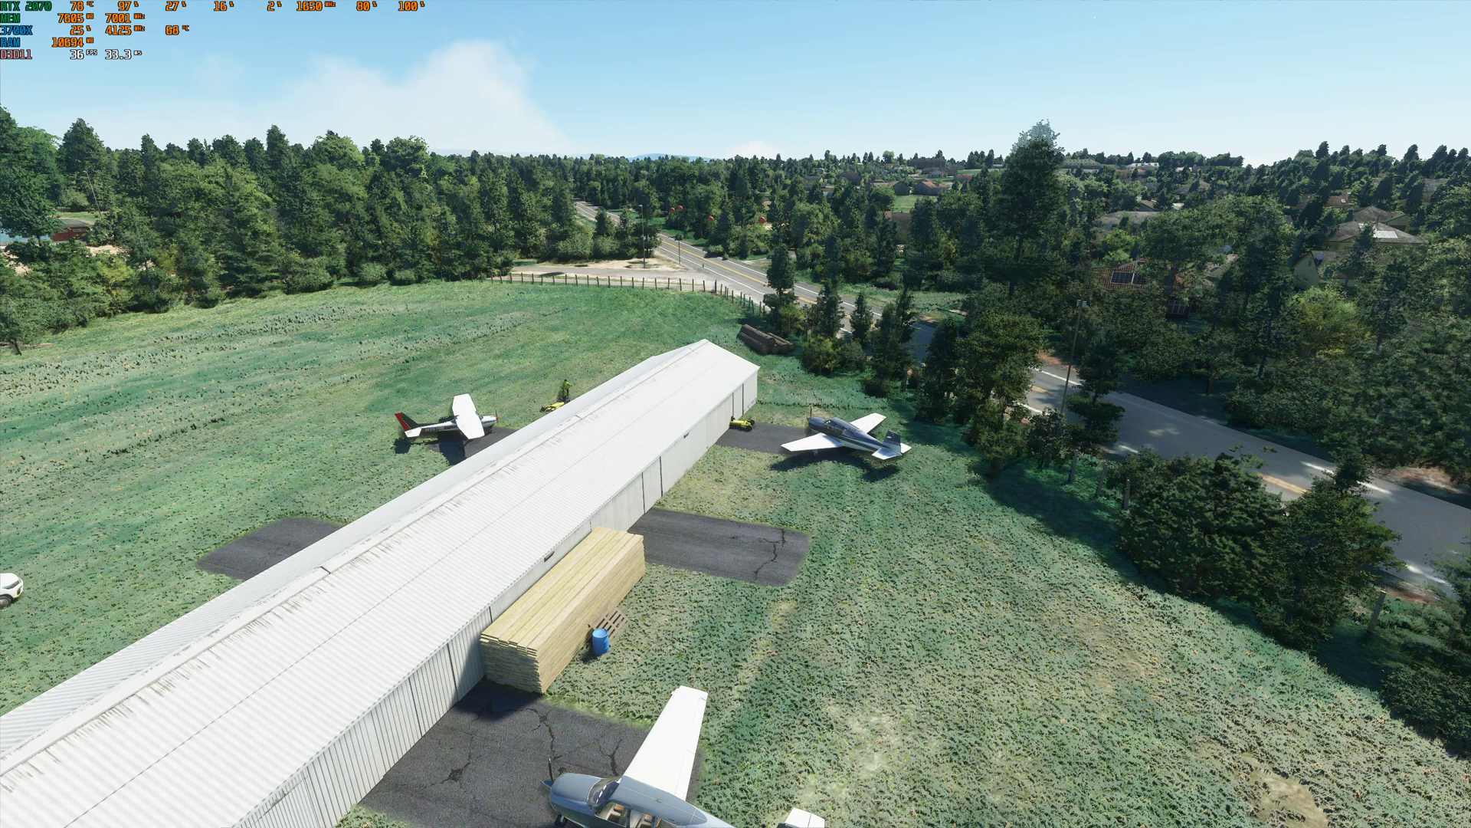
# Swing the view left to centre the hangar beside the white pickup truck
pyautogui.press('a')
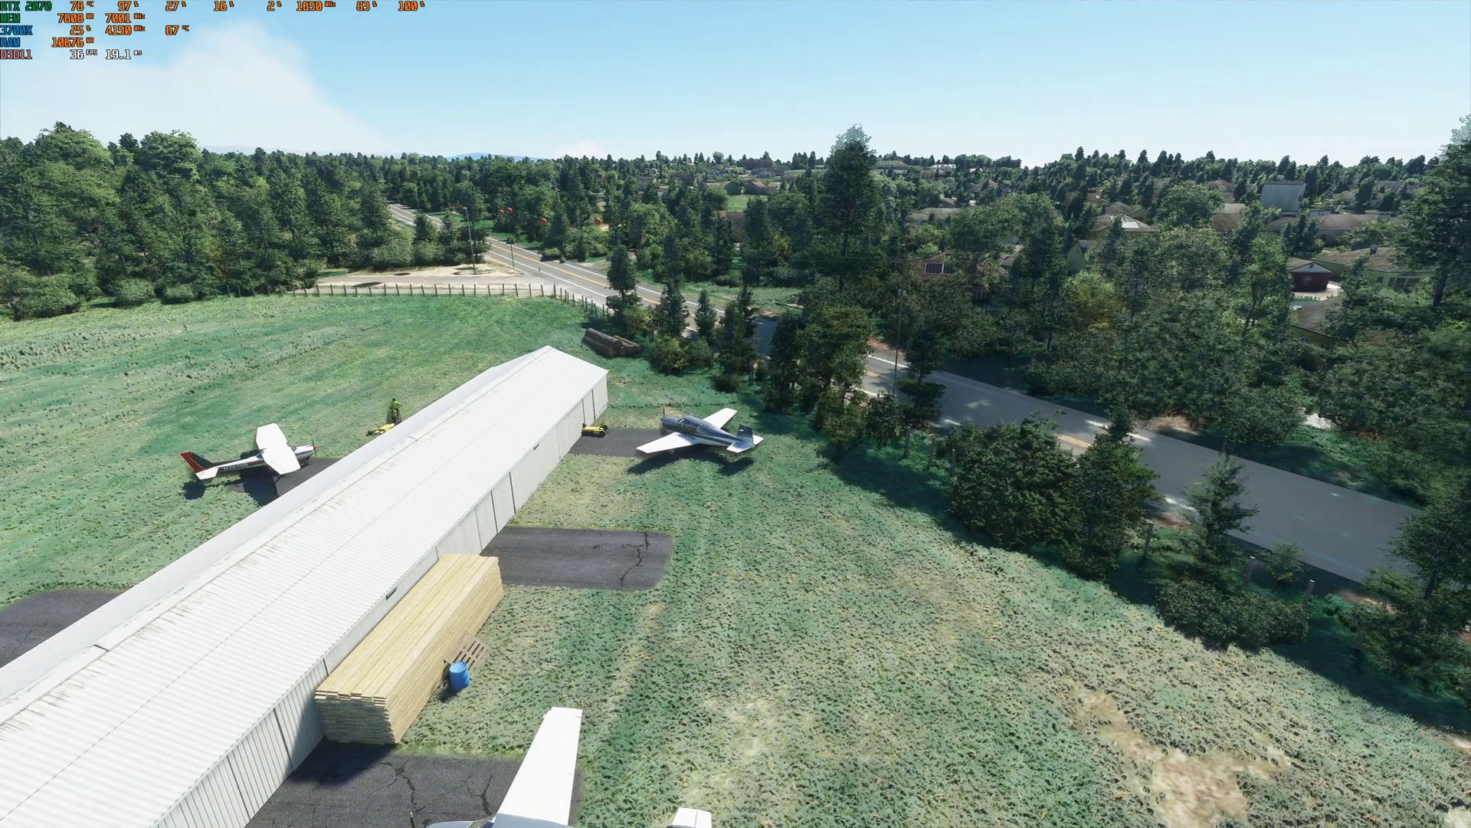